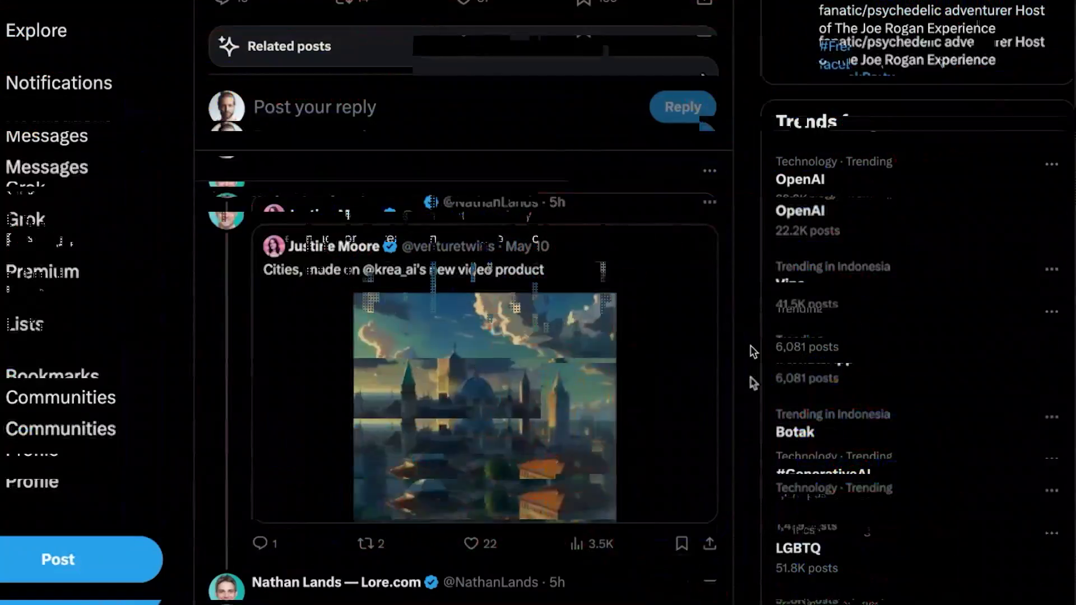
- Look through the thread's example posts of videos made with Krea Video
scroll(751, 345, down, 10)
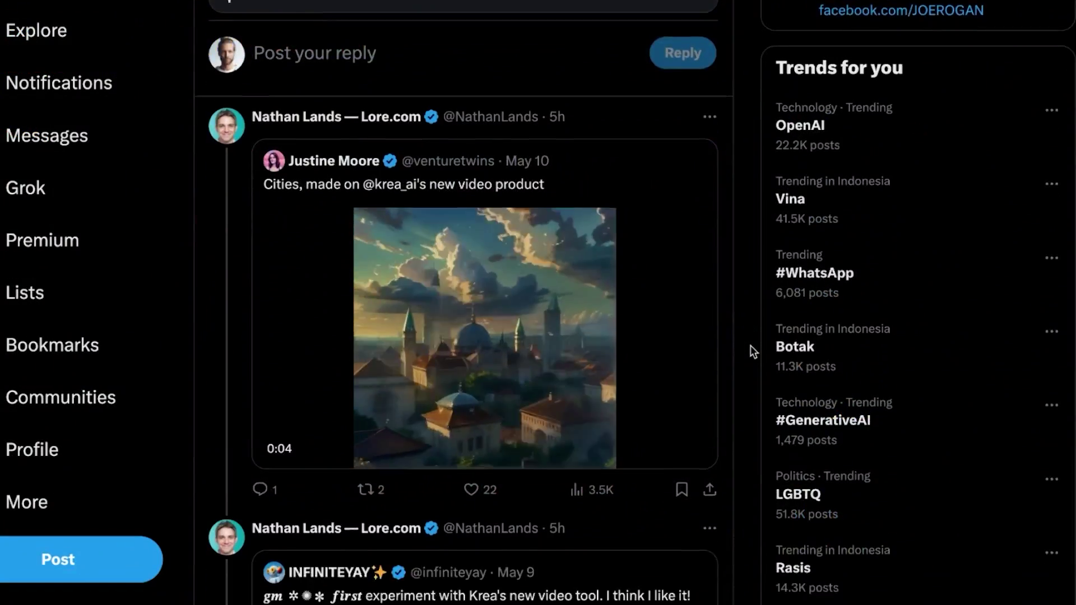
scroll(750, 345, down, 15)
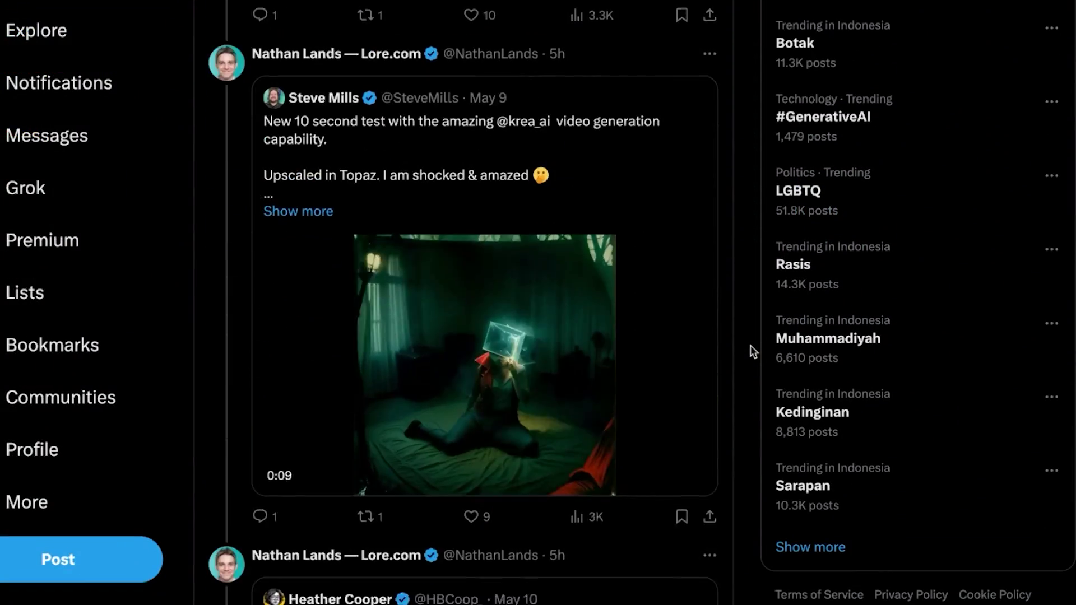
scroll(751, 345, down, 11)
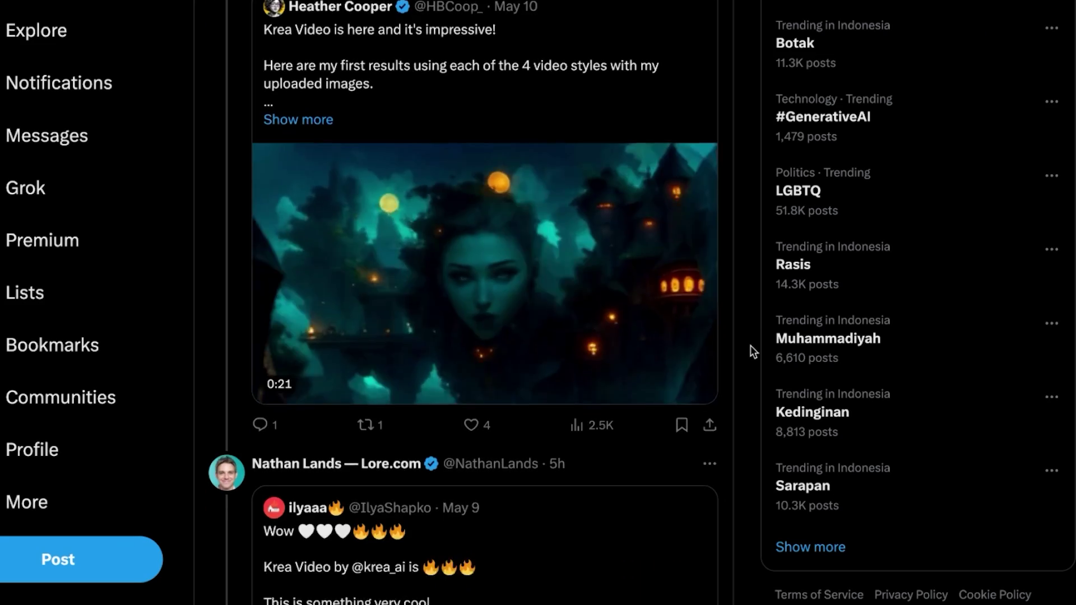
scroll(751, 345, down, 3)
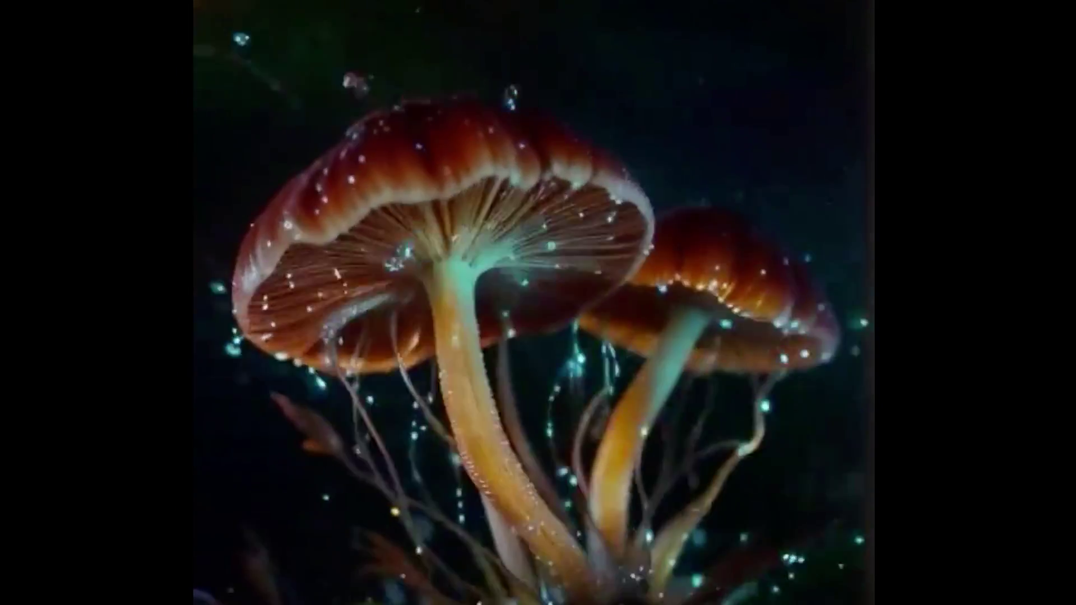
key(f)
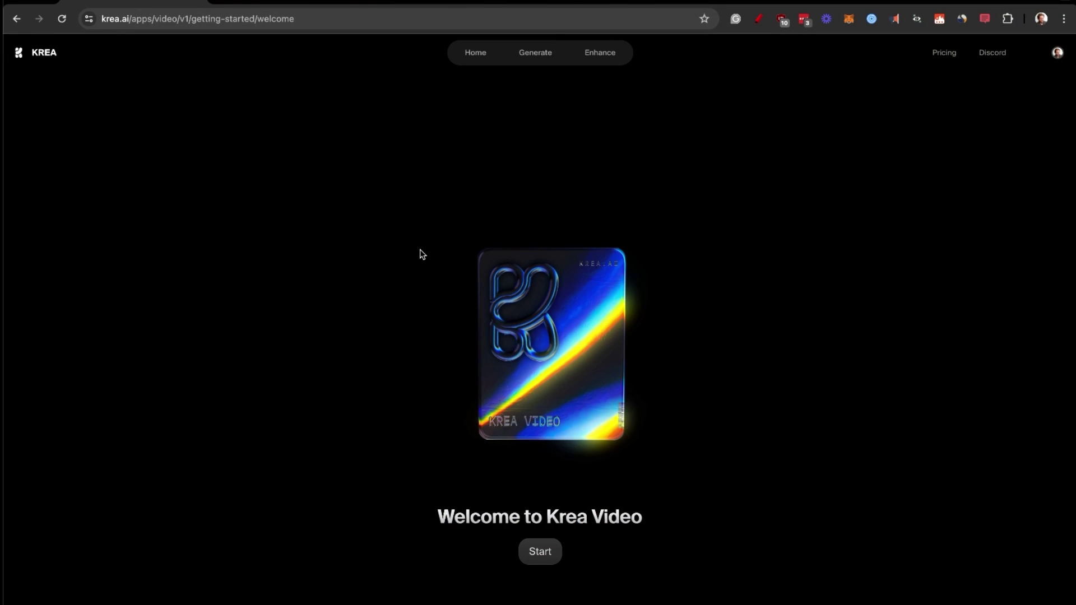
- Start Krea Video and add the seaside photo of the man in sunglasses as a keyframe between 0s and 1s
click(521, 558)
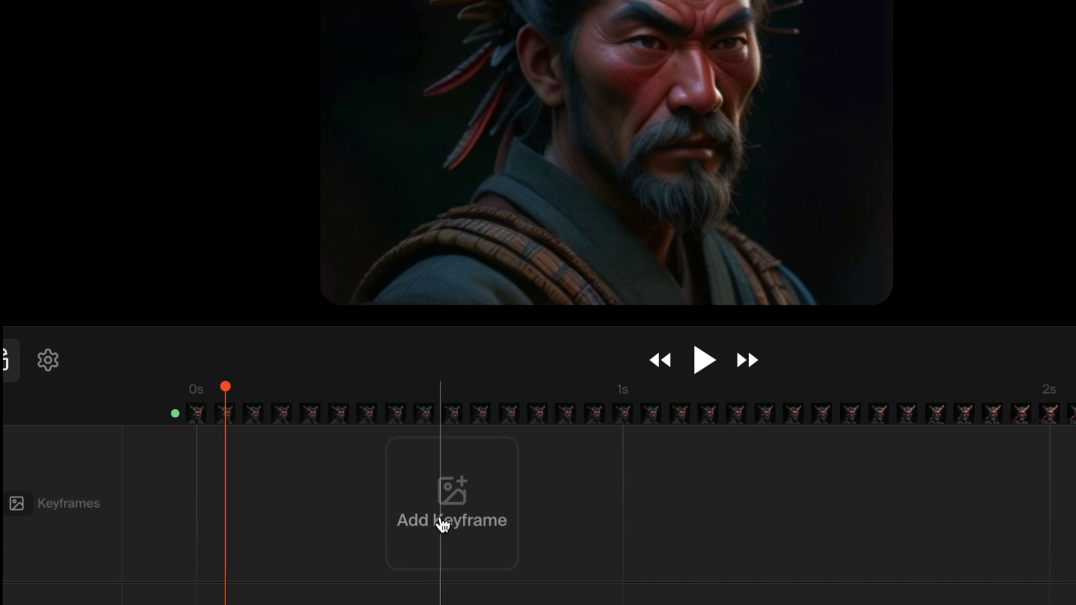
click(442, 525)
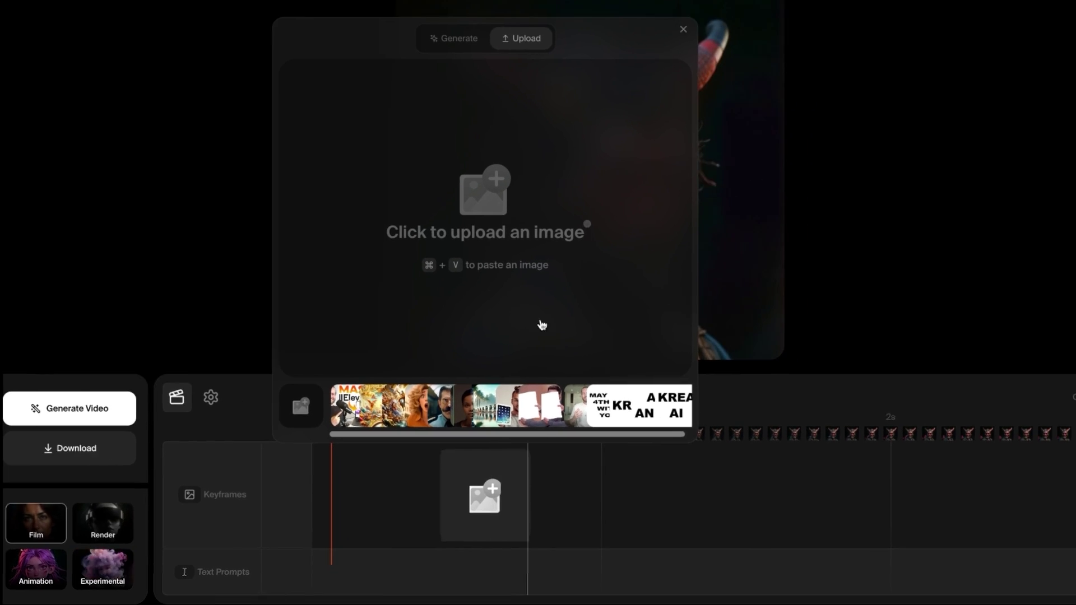
key(super+v)
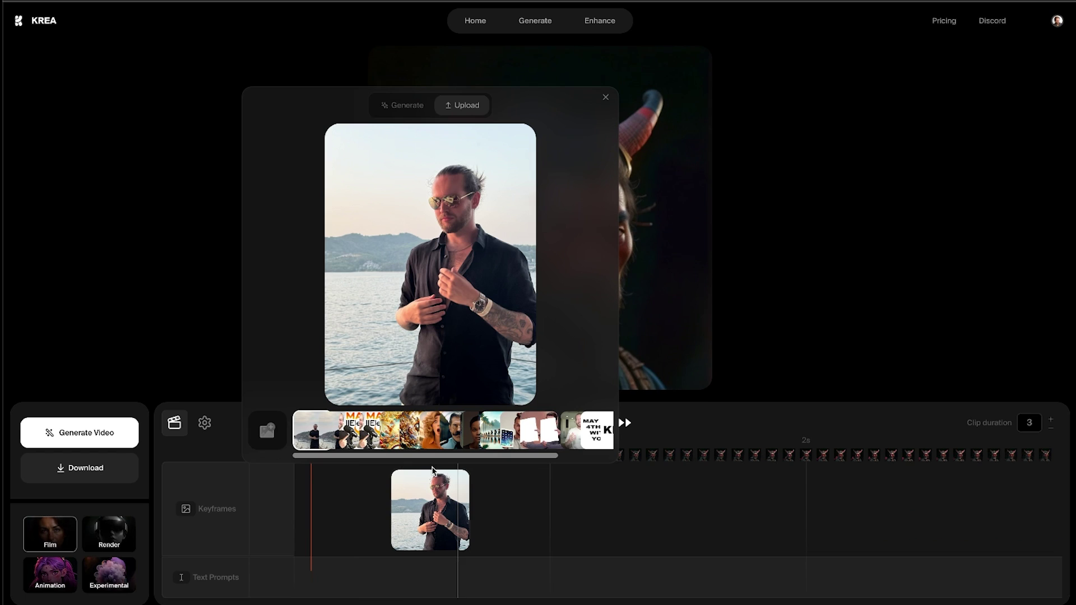
- Add two more keyframes on the timeline, first the hillside photo, then the photo of the man writing in the yellow cafe
click(975, 593)
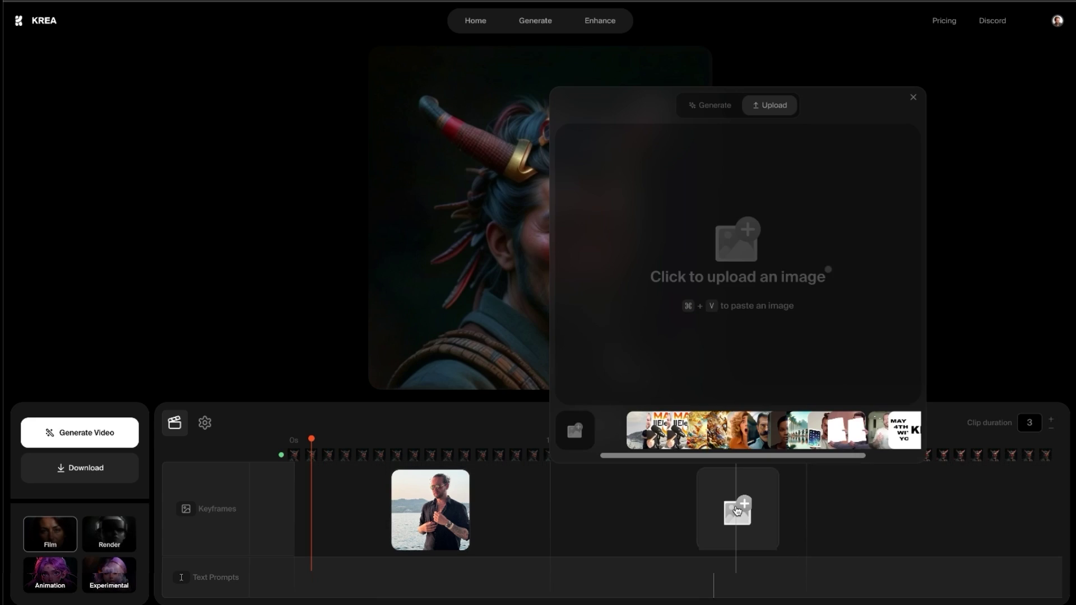
key(super+v)
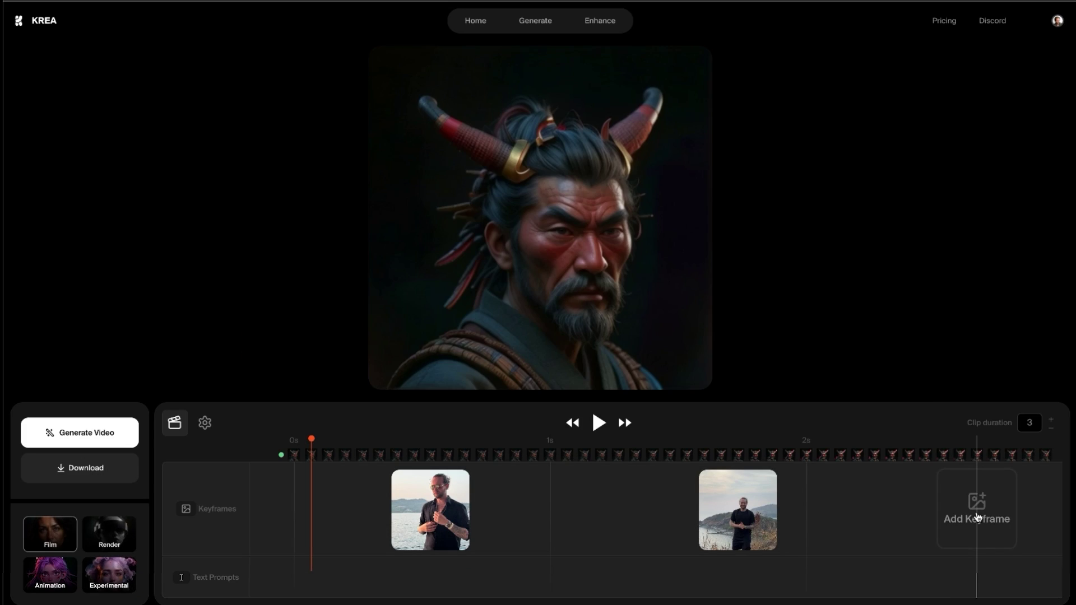
click(1028, 507)
key(super+v)
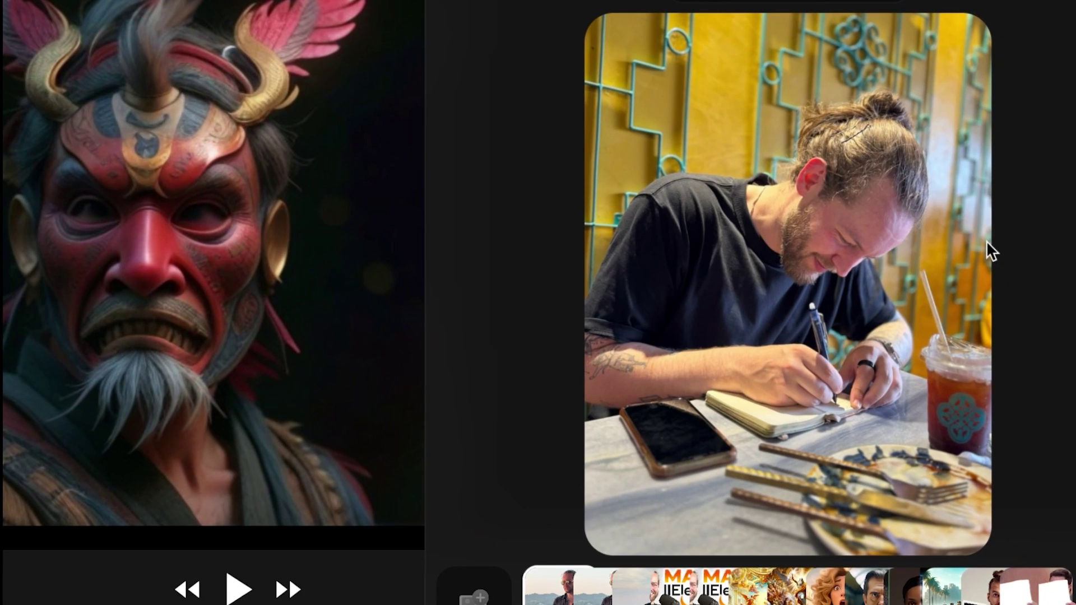
- Rearrange the keyframes so the cafe photo sits at about 1.3s and the hillside photo at about 2.2s
mouse_move(941, 509)
mouse_down()
mouse_move(569, 504)
mouse_move(600, 504)
mouse_up()
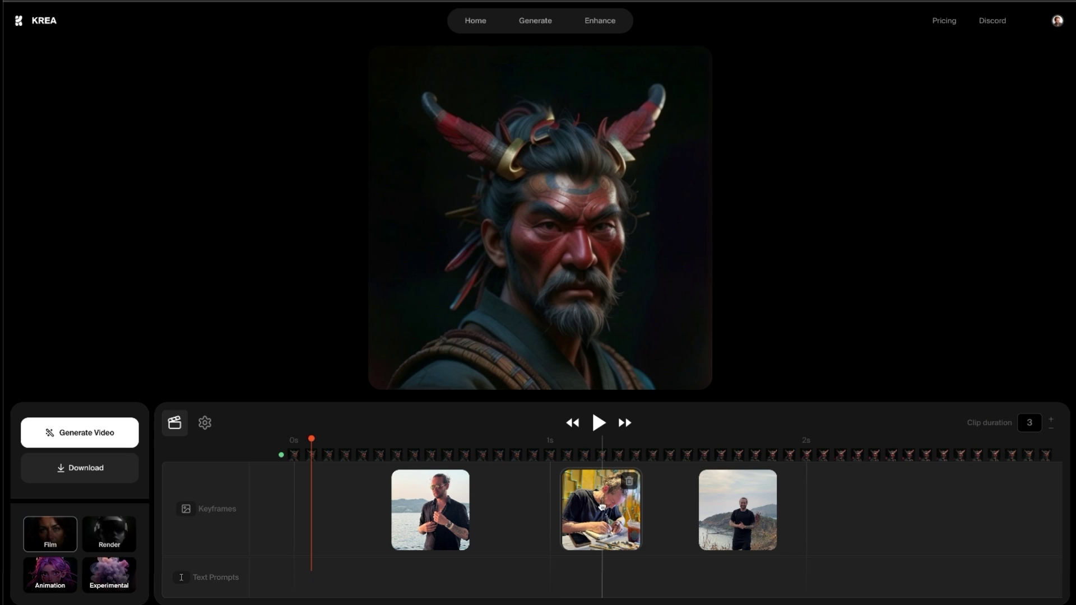
drag(737, 521, 857, 524)
drag(601, 510, 654, 510)
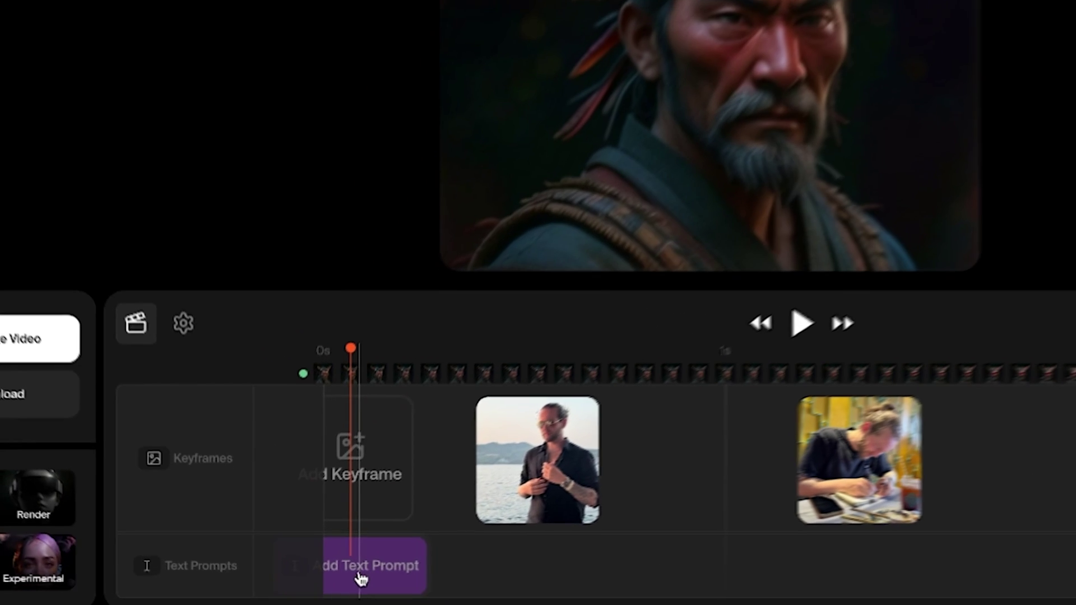
- Add the text prompt "Norwegian Man With Sunglasses standing at the seaside" under the first keyframe and extend it to just before 1s
click(348, 583)
text(Norwegian Man With Sunglasses standing at the seaside)
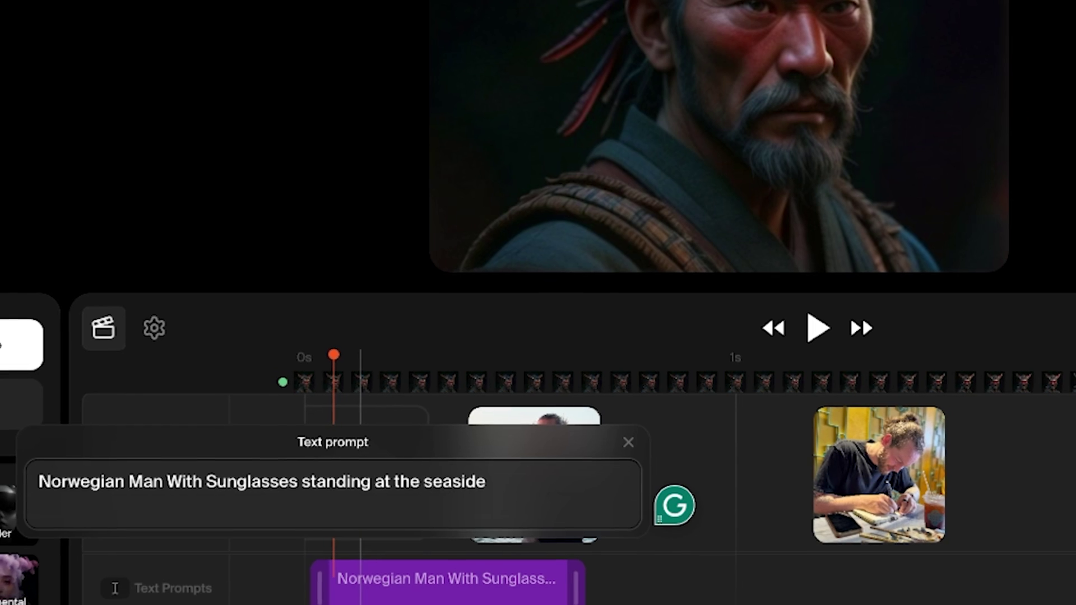
mouse_move(623, 604)
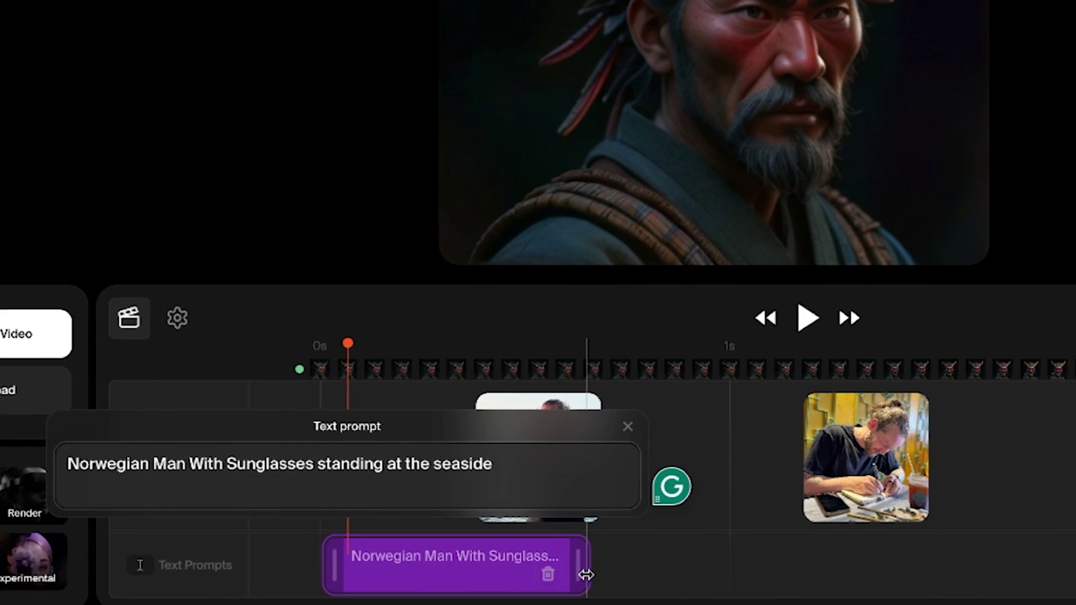
drag(586, 572, 701, 571)
- Add the text prompt "Norwegian man sitting in a yellow cafe" under the cafe keyframe and extend it to about 1.8s
mouse_move(821, 573)
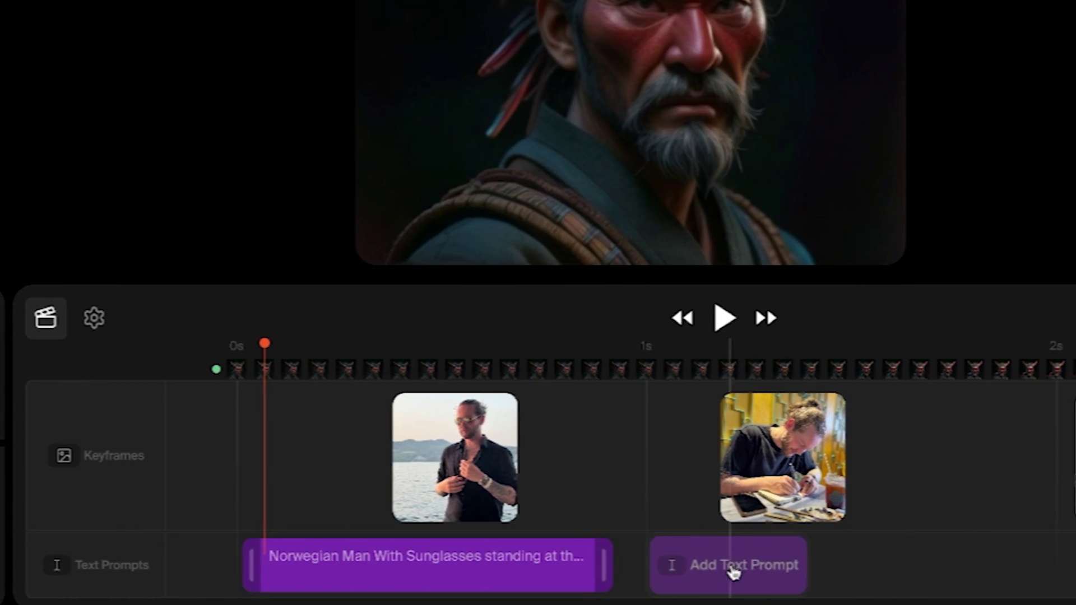
click(734, 573)
text(Norwegian man sitting in a yellow cafe)
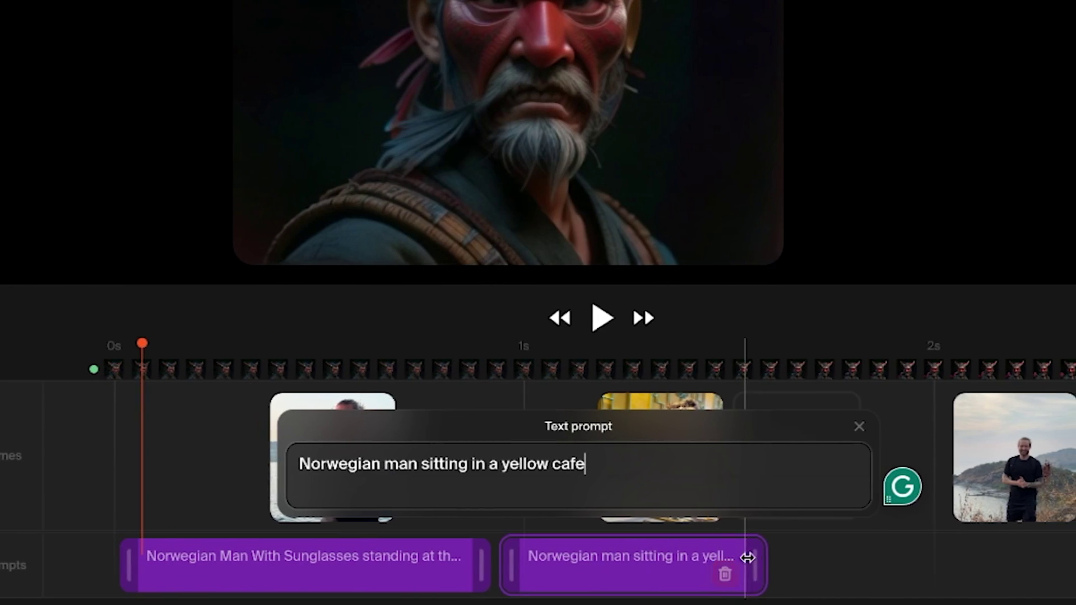
drag(747, 557, 846, 560)
- Add the text prompt "Norwegian Man walking towards the camera" under the hillside keyframe and extend it to the end of the clip
click(929, 569)
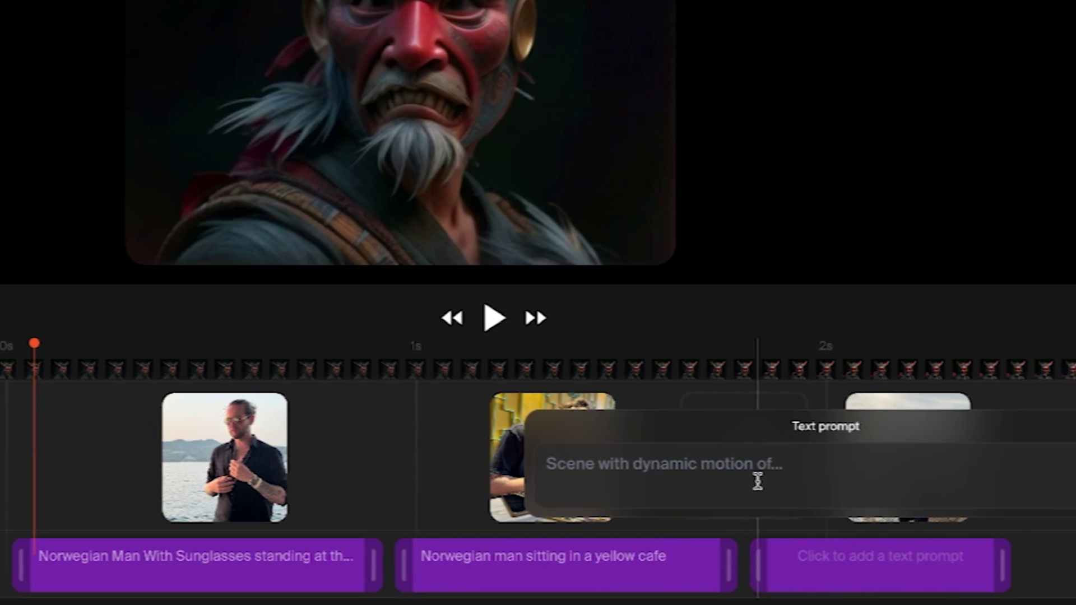
click(796, 476)
text(Norwegian Man walking towards the camera)
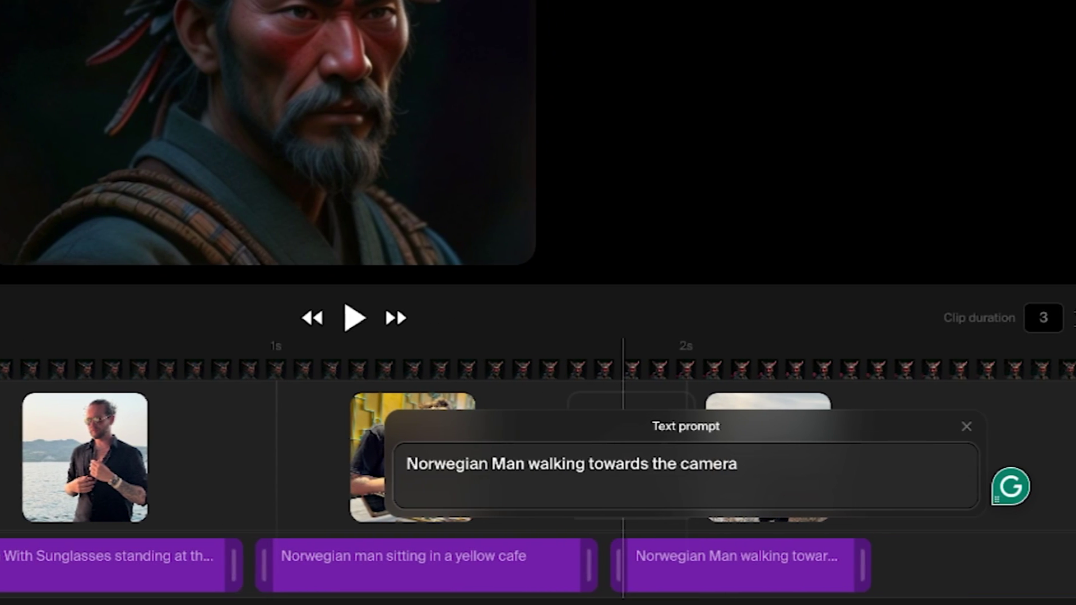
key(Return)
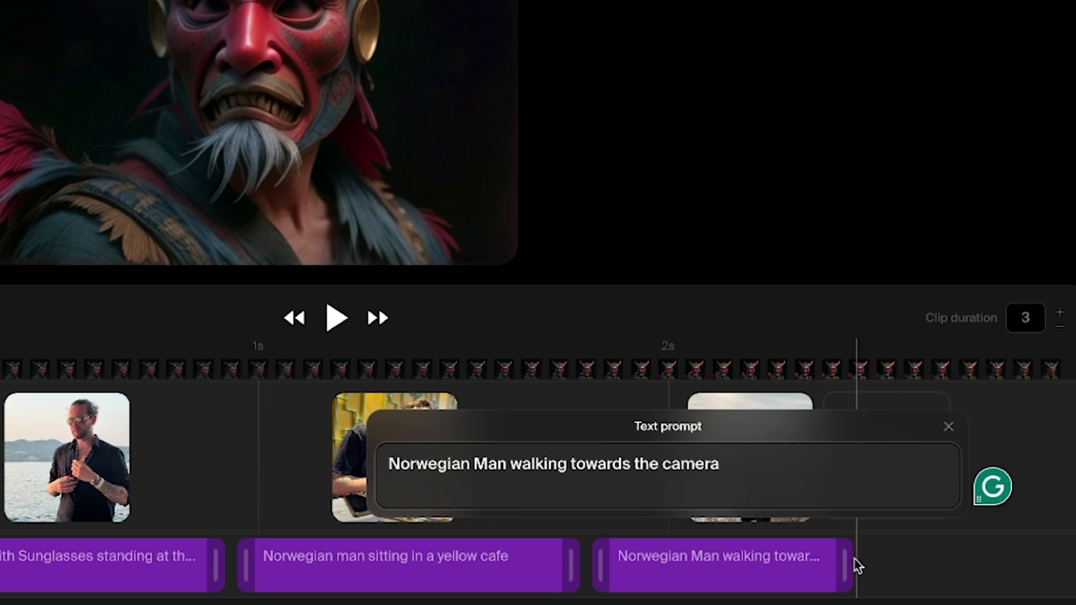
drag(846, 564, 1068, 475)
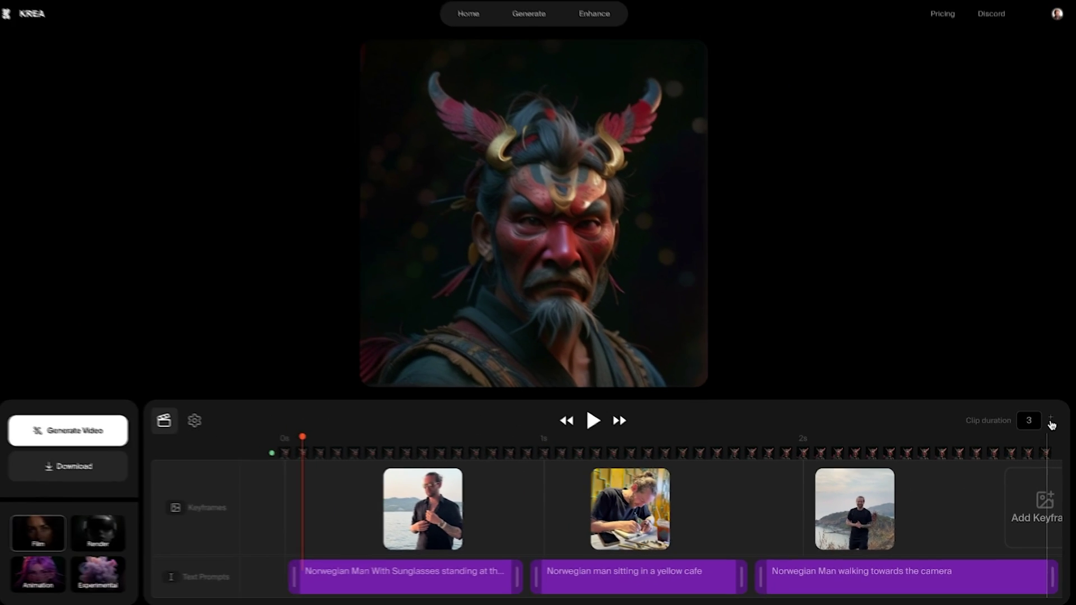
- Set the clip duration to 4 and spread the keyframes and text prompts across the longer timeline
click(1051, 422)
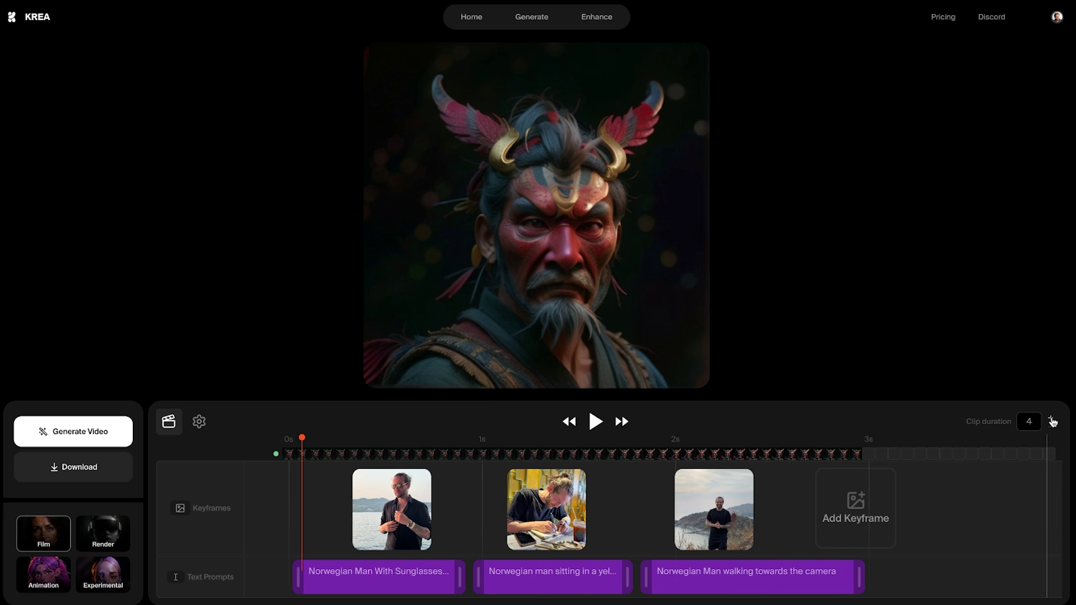
mouse_move(712, 508)
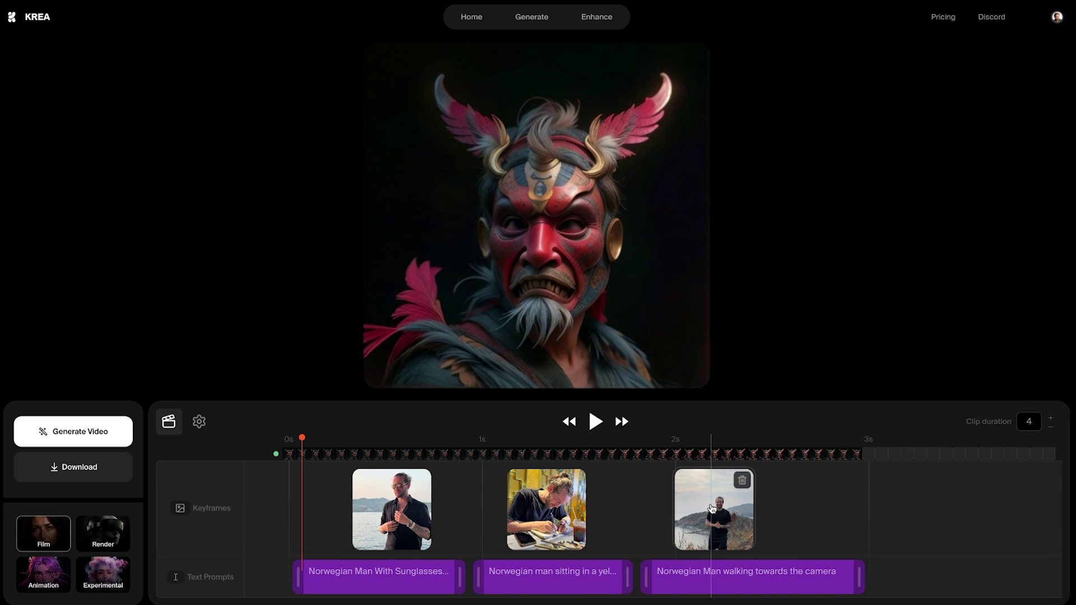
drag(714, 505, 818, 506)
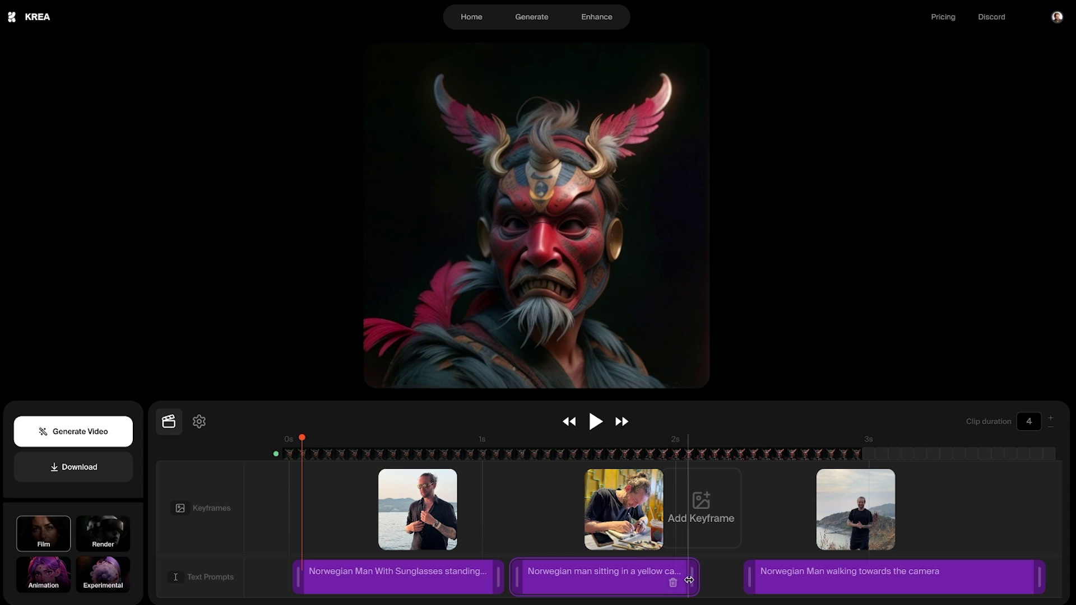
drag(692, 584, 740, 577)
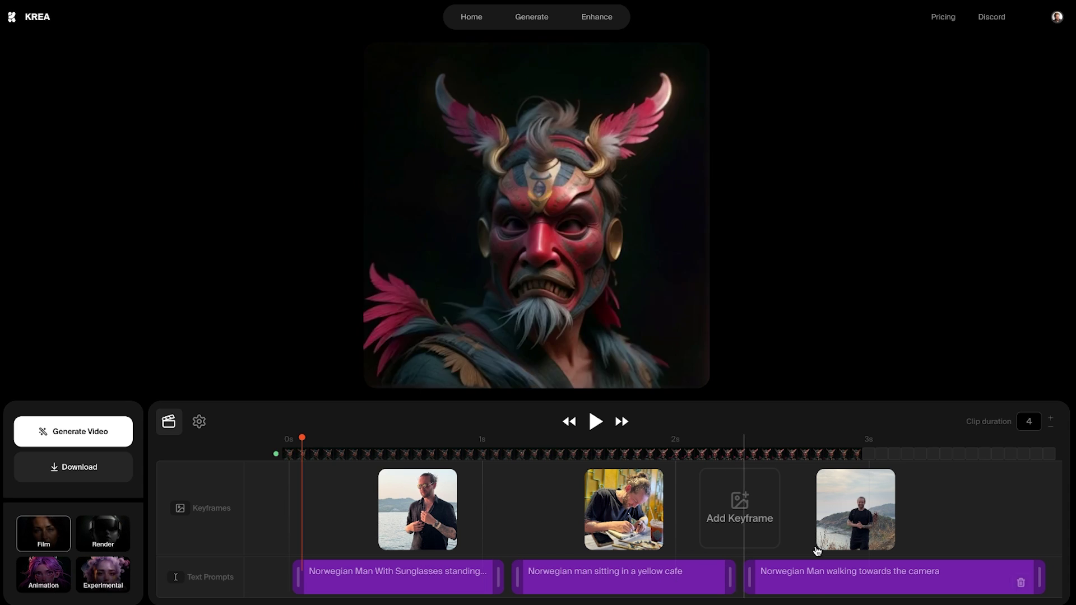
- Generate the video from the three keyframes and their text prompts
mouse_move(761, 538)
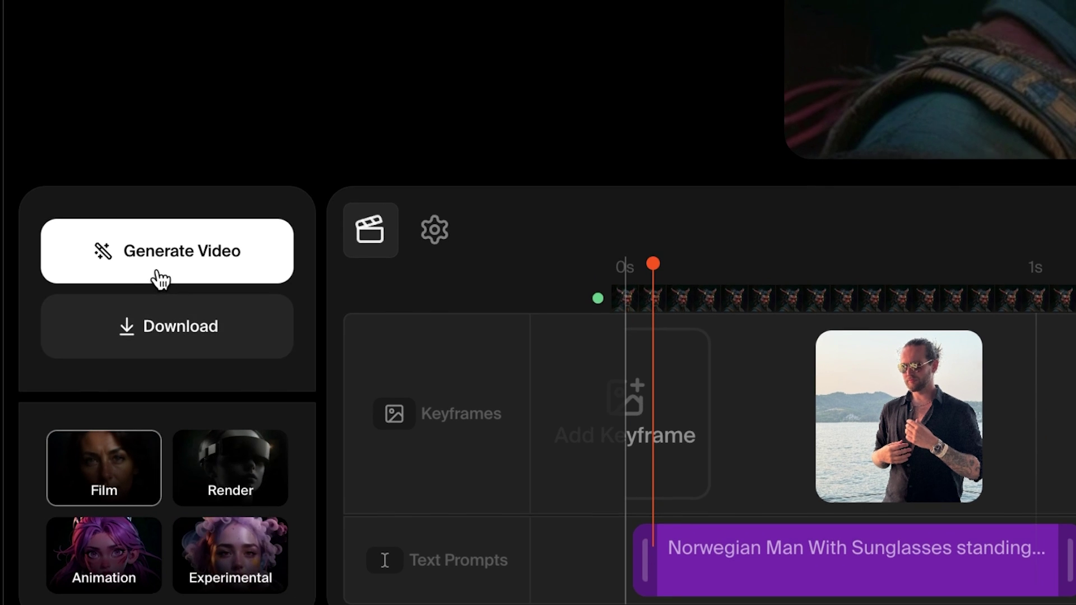
click(157, 240)
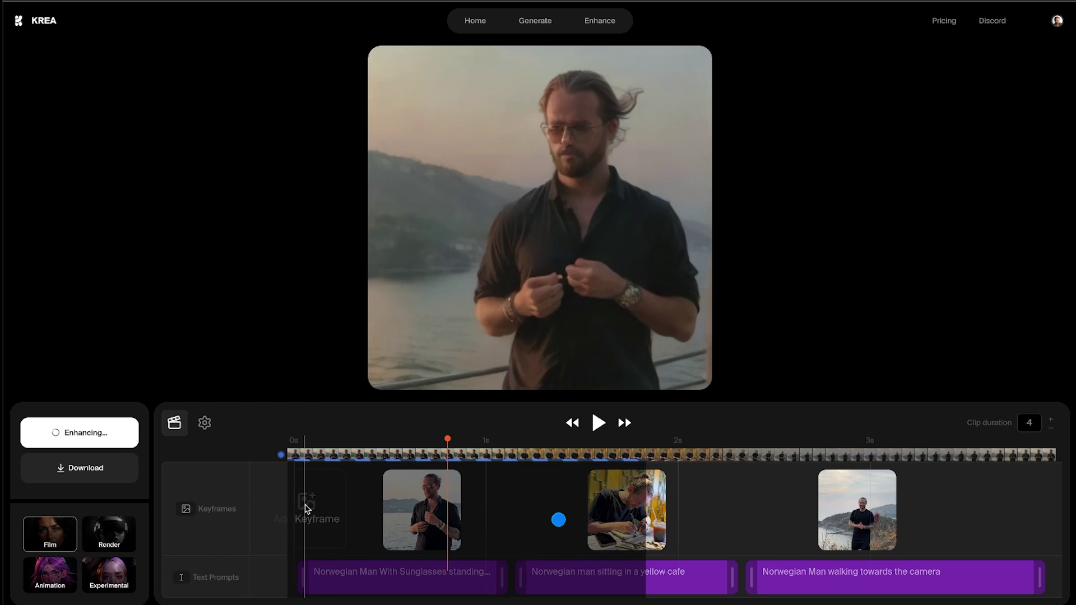
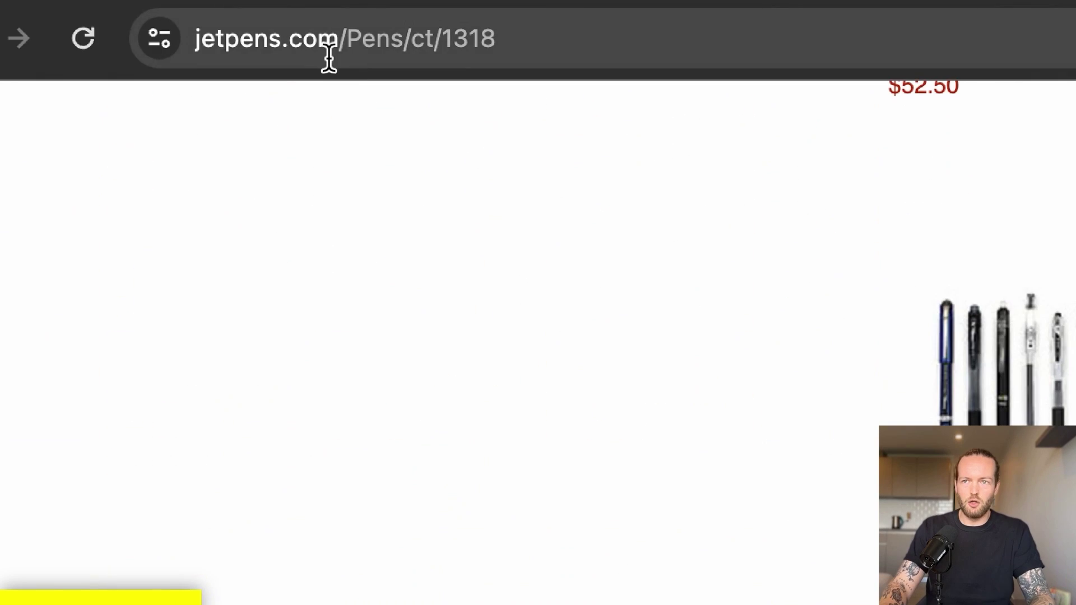
- Switch to Chatling and examine the JetPens pages listed in the knowledge base of the "Sell me this pen AI" chatbot
click(325, 56)
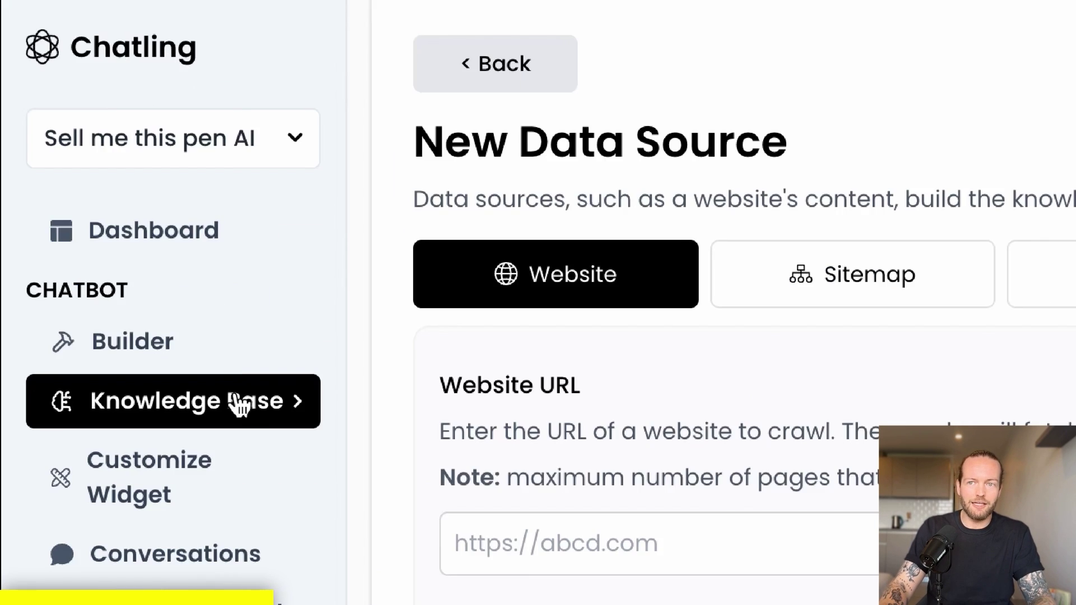
click(296, 529)
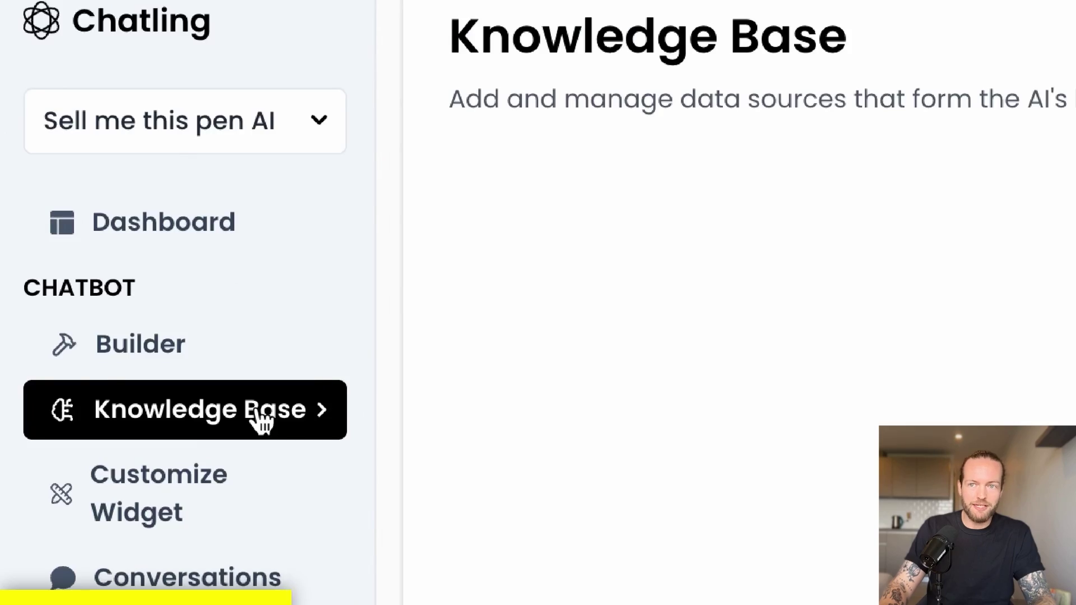
click(379, 409)
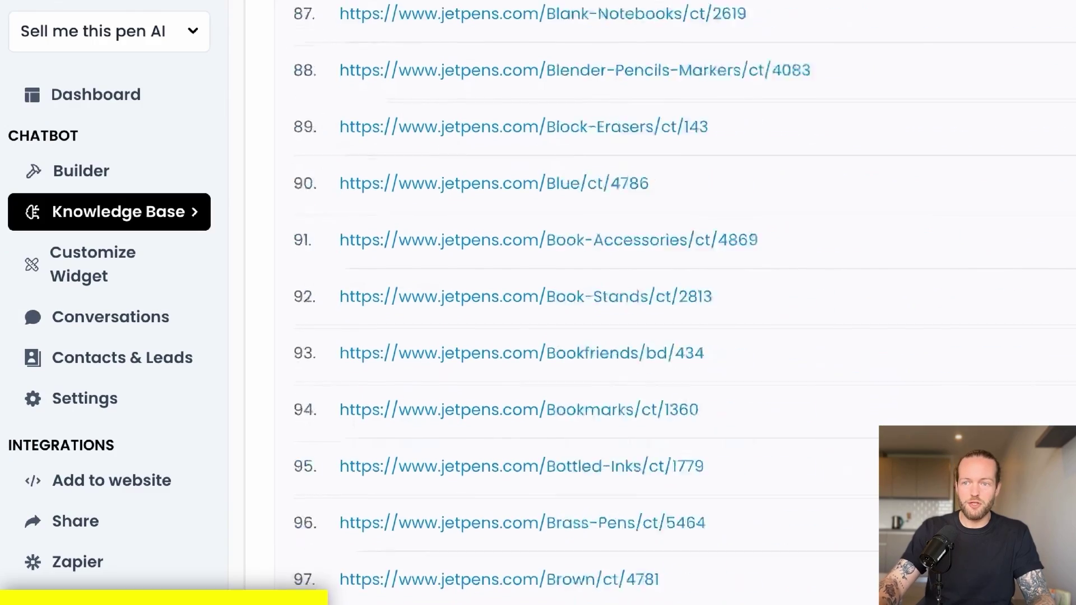
scroll(616, 303, down, 20)
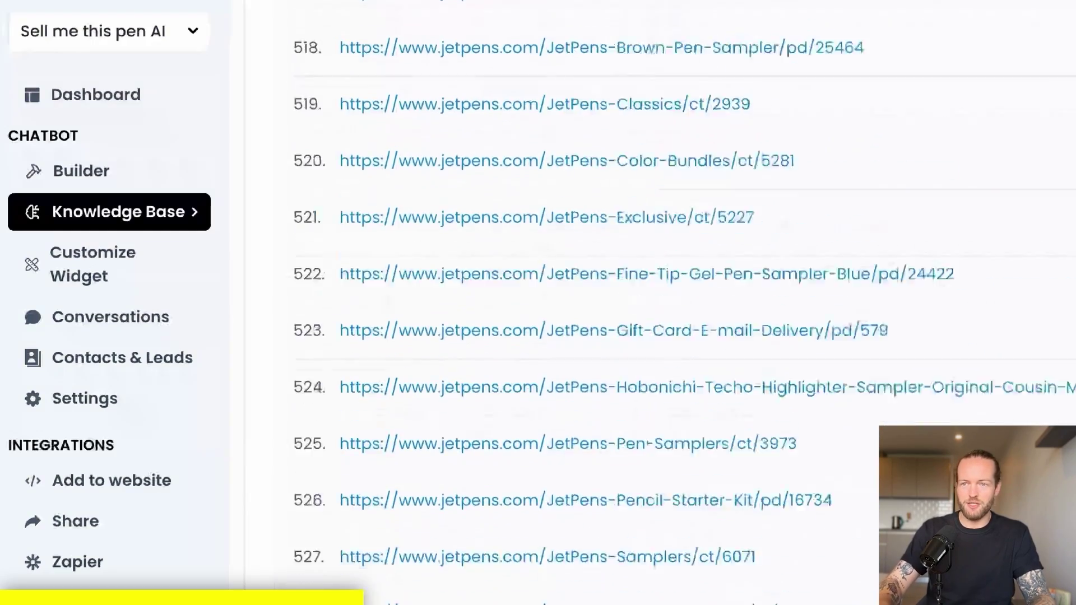
scroll(616, 303, down, 20)
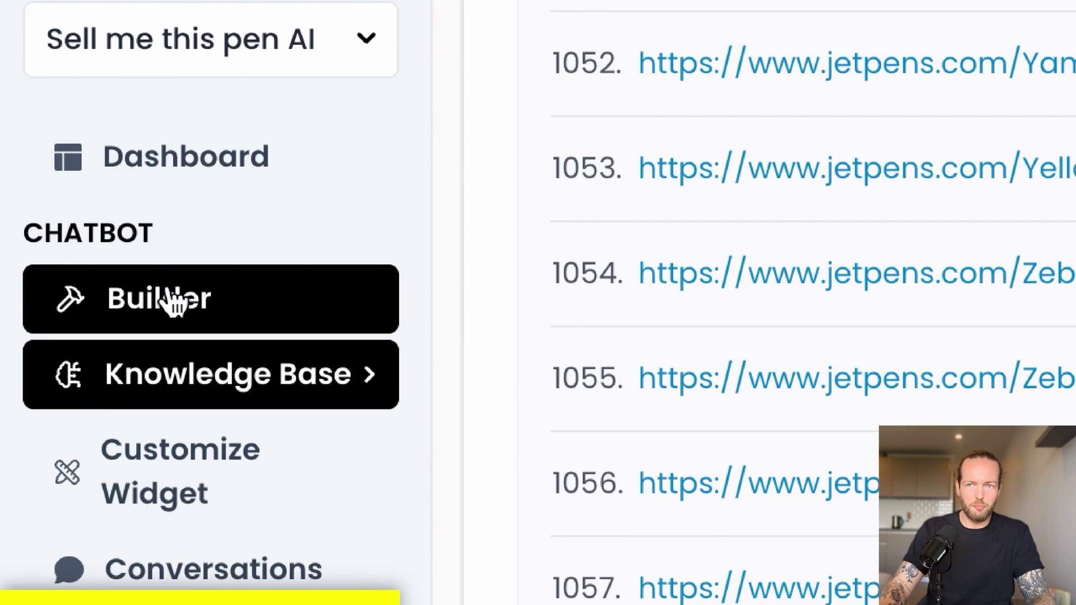
- Open the chatbot's builder and start a preview of the bot
click(174, 303)
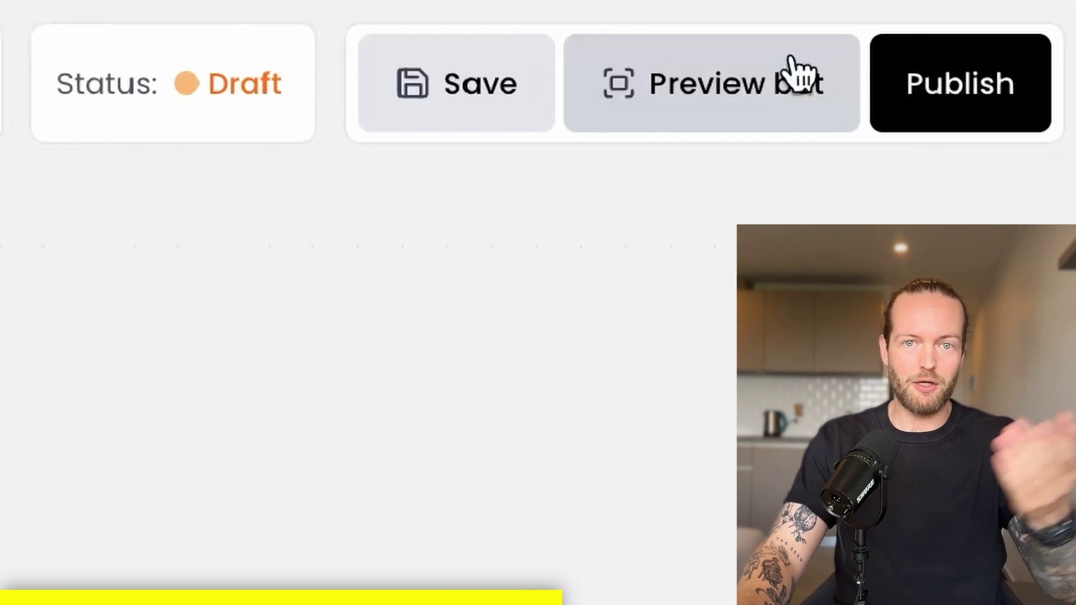
click(796, 70)
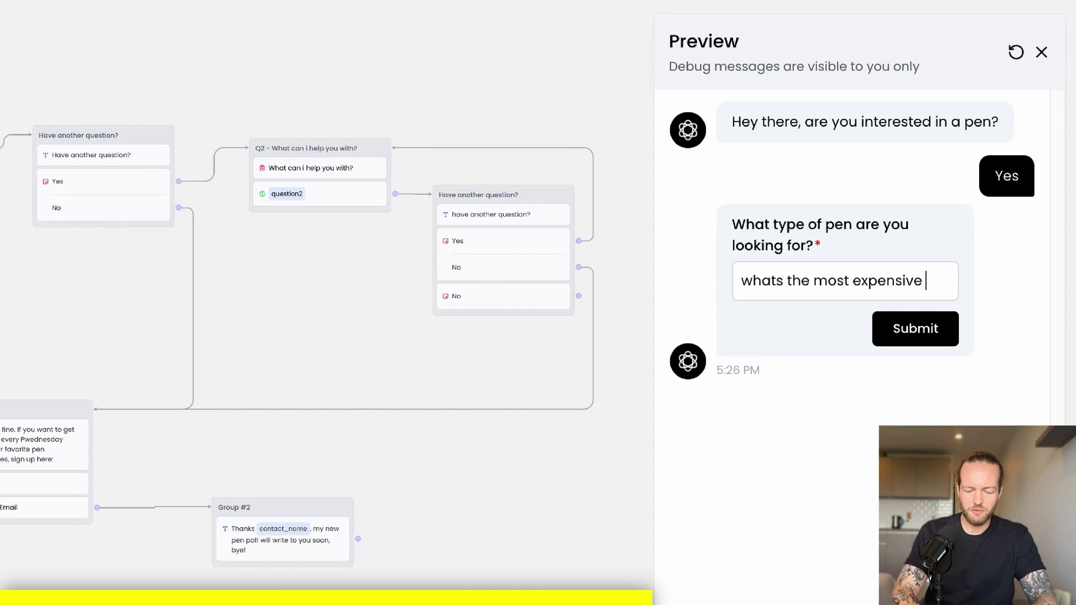
- Ask the chatbot for the most expensive pen and browse the product photos of the Pilot Vanishing Point Raden Galaxy fountain pen on JetPens
key(Return)
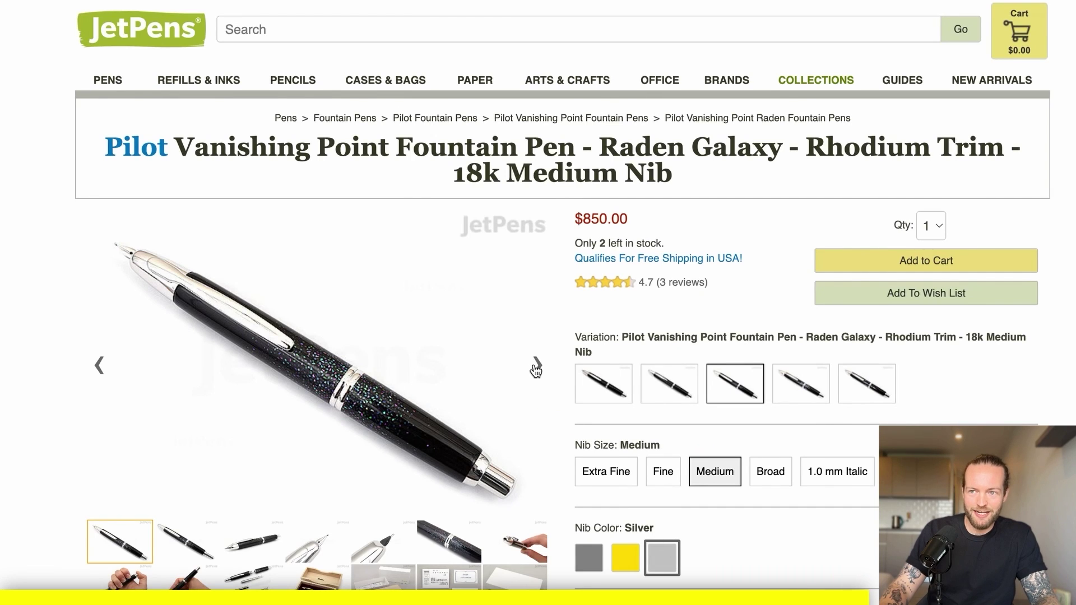
click(536, 370)
click(535, 383)
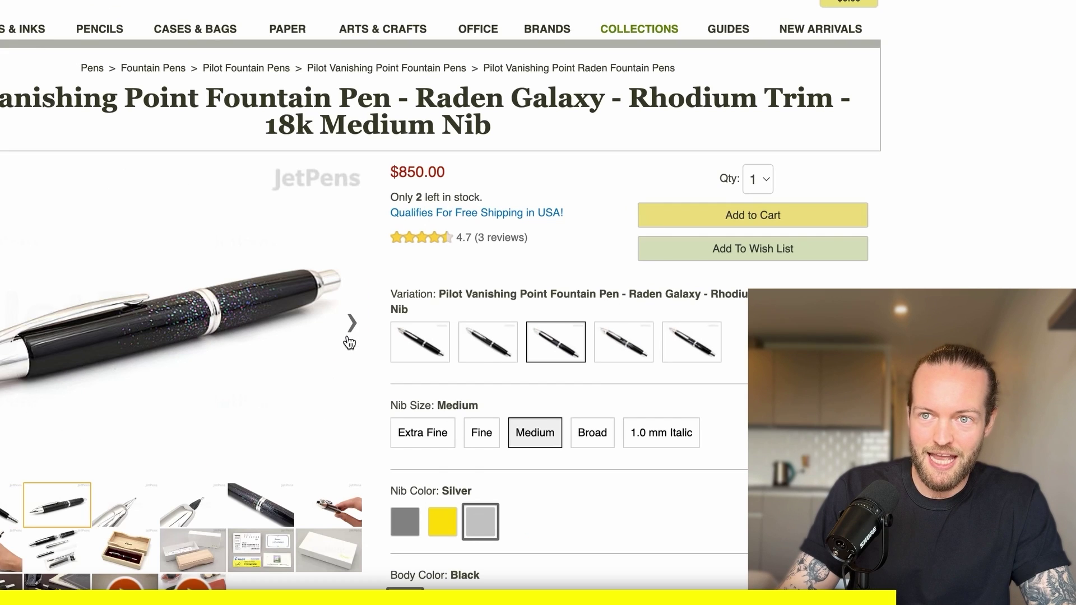
click(349, 338)
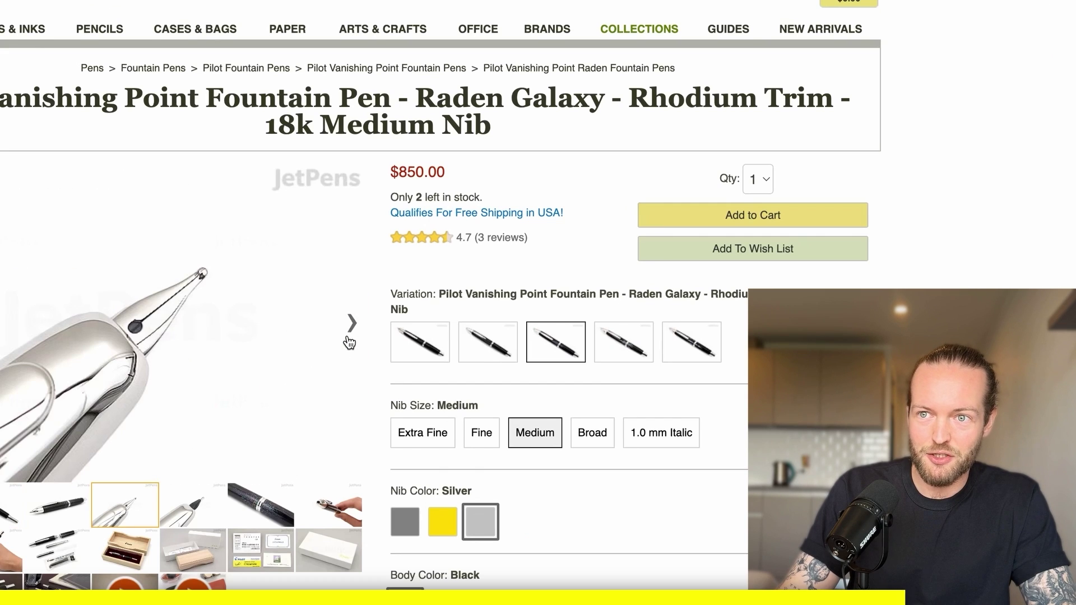
click(351, 323)
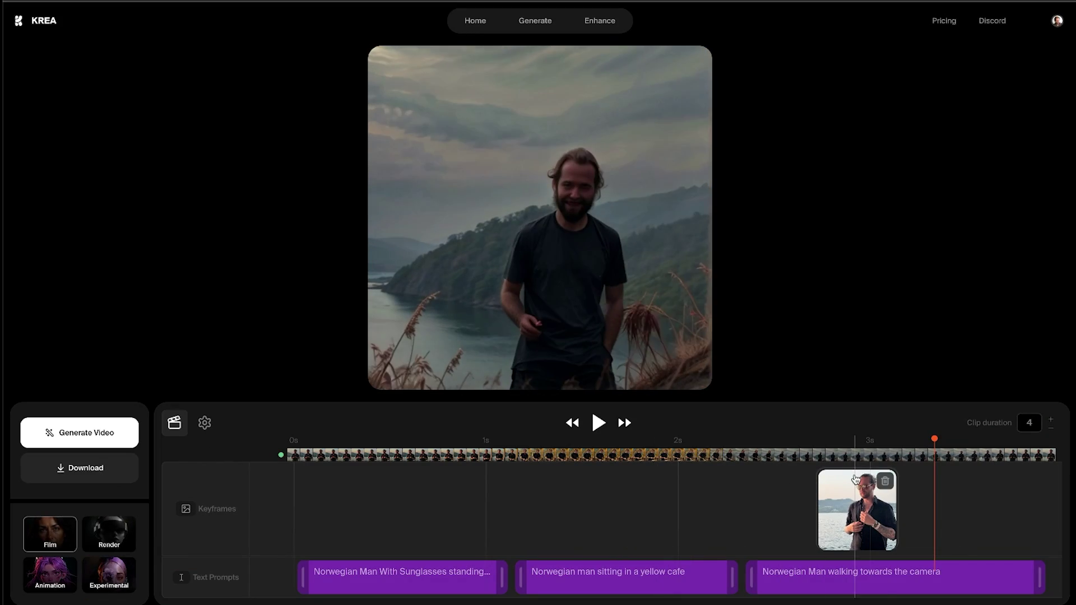
- Switch back to Krea and delete the remaining keyframe and all three text prompts from the timeline
click(889, 485)
click(868, 569)
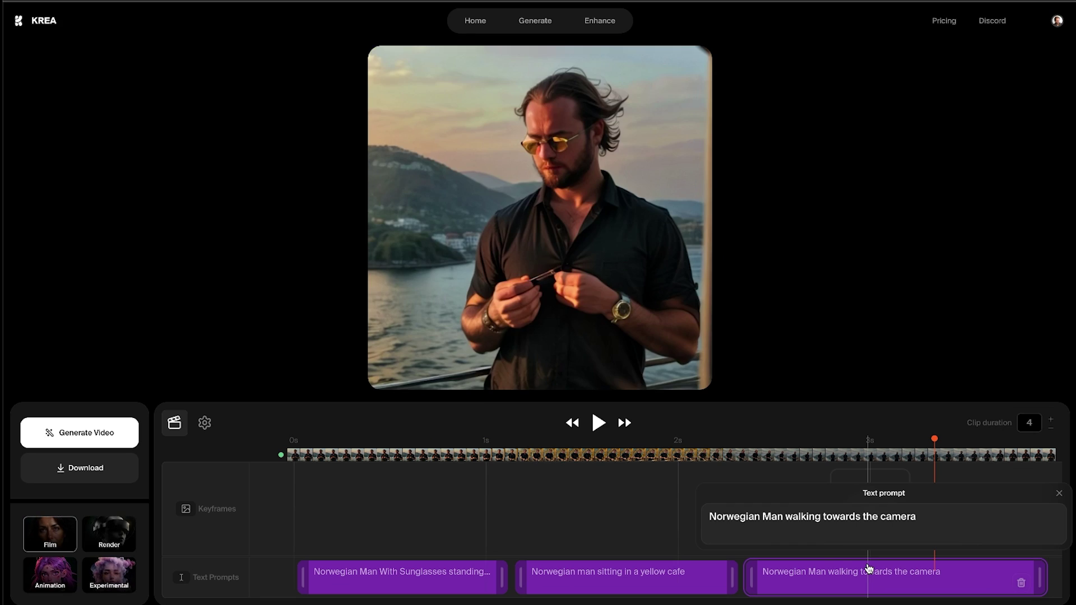
click(1019, 586)
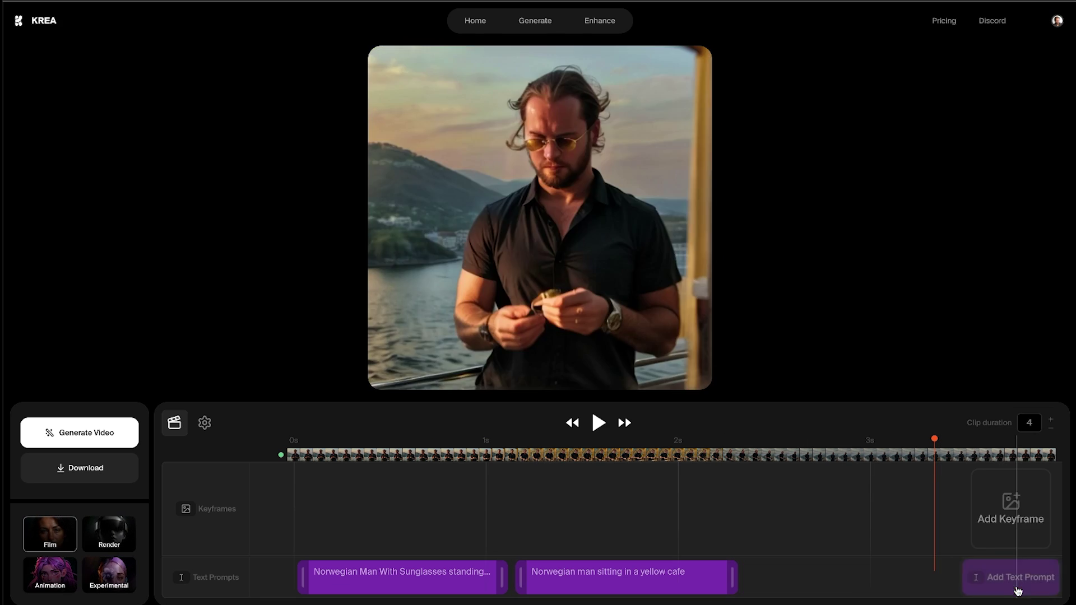
click(712, 581)
click(484, 584)
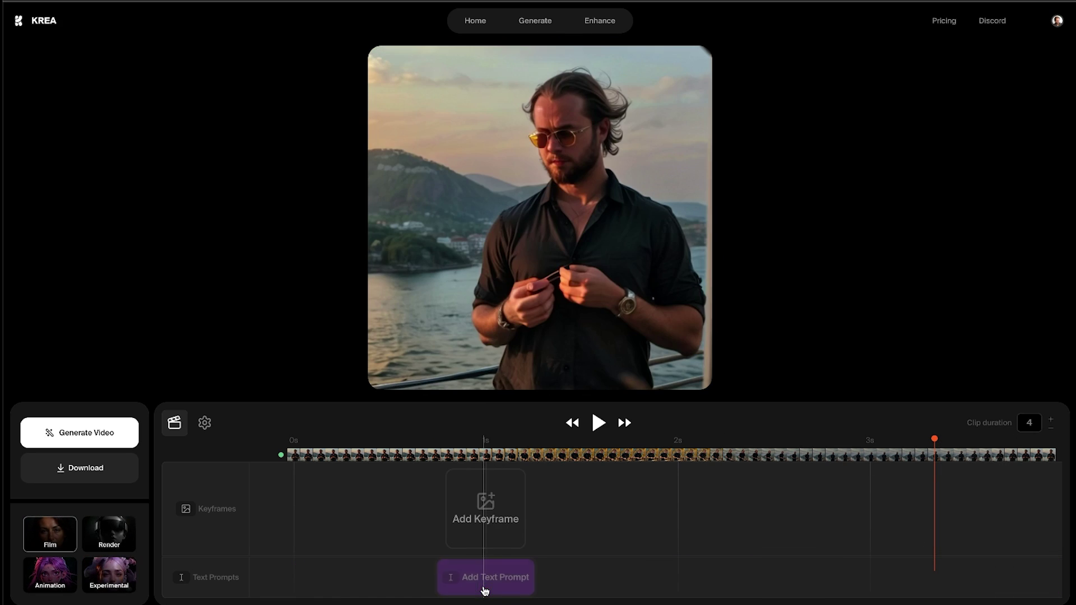
- Add new keyframes and prompt the third one with "god Zeus close up full body with litning in the background wearing a robe on a blue"
click(314, 514)
scroll(721, 368, down, 5)
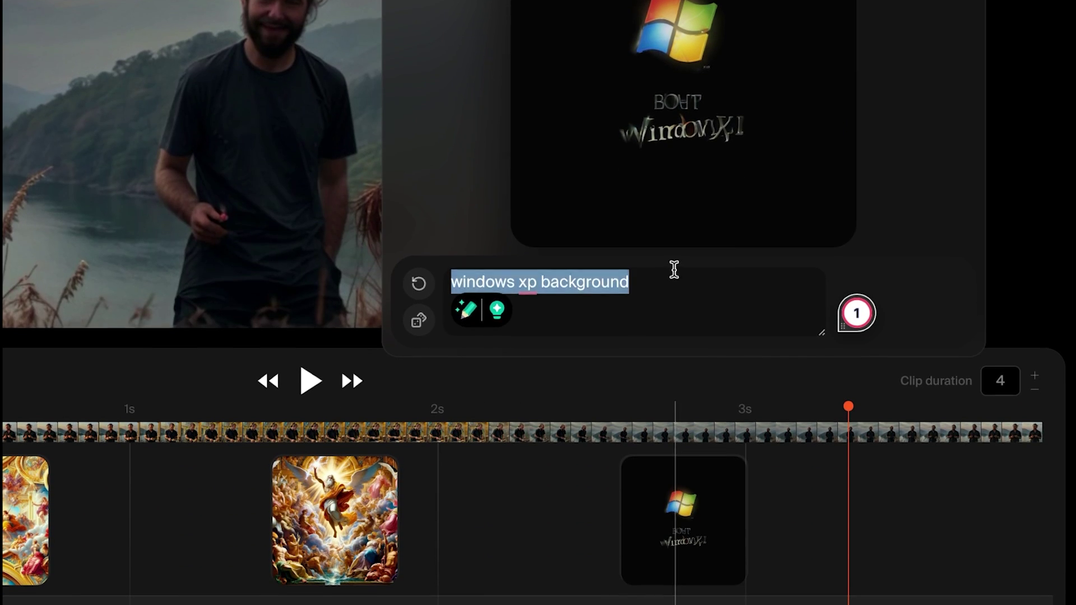
click(673, 291)
key(ctrl+a)
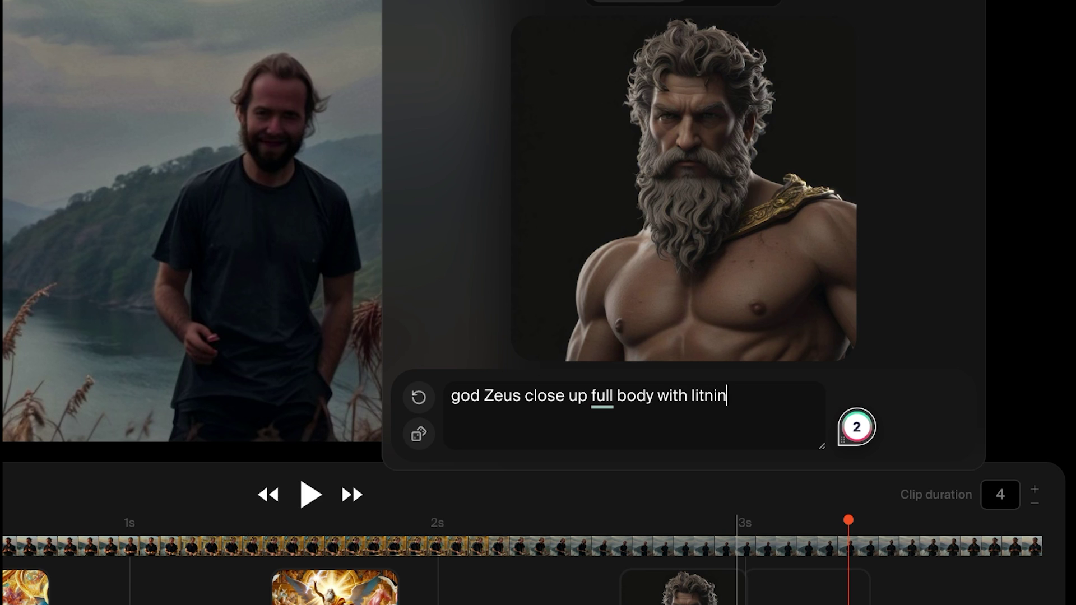
text(g in the b)
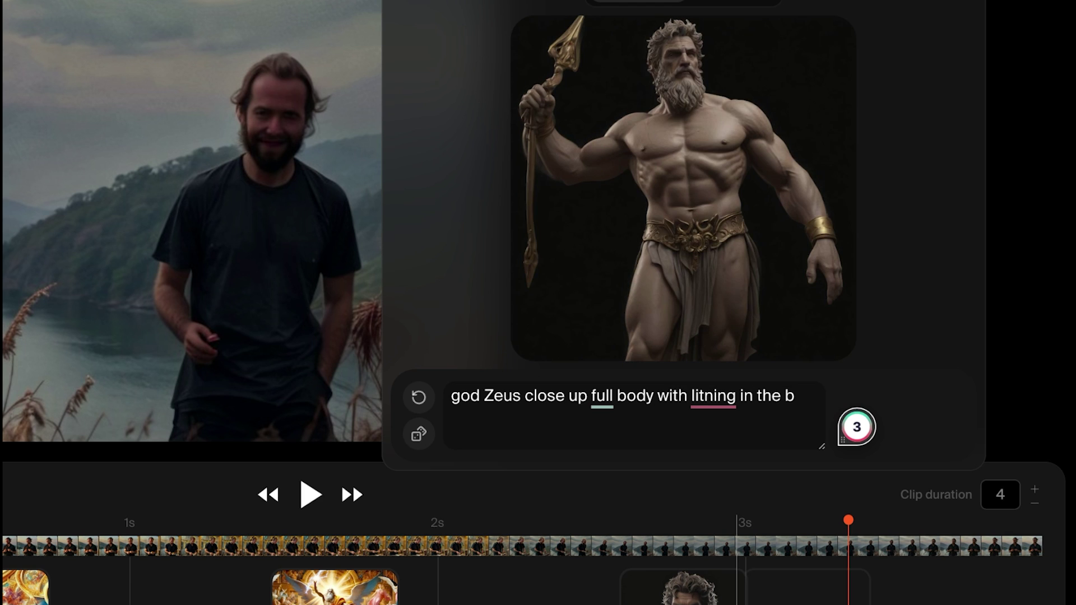
text(ackground wearhin)
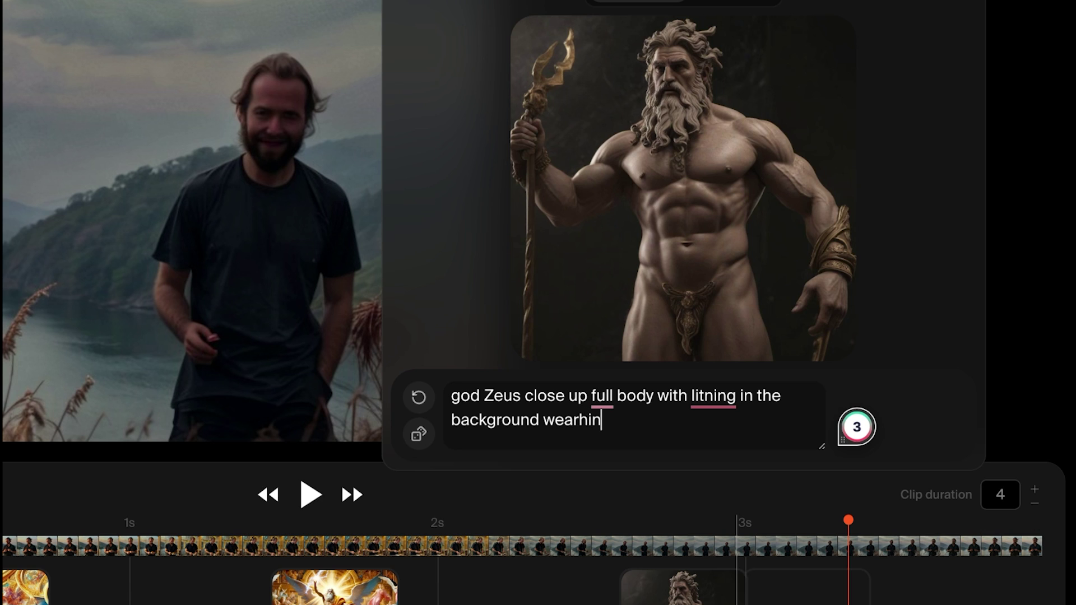
key(BackSpace)
key(BackSpace)
key(BackSpace)
text(ing a robe on )
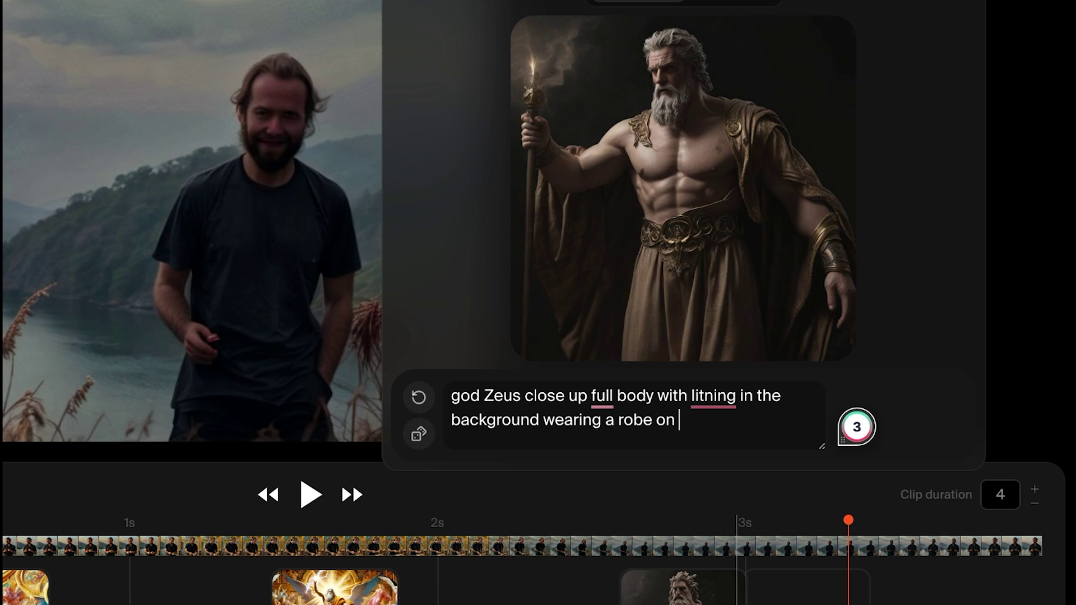
text(a blue)
- Rewrite the third keyframe's image prompt as "god Zeus close up full look into the camera on a sunny day"
key(ctrl+BackSpace)
key(ctrl+BackSpace)
key(ctrl+BackSpace)
key(ctrl+BackSpace)
key(ctrl+BackSpace)
key(ctrl+BackSpace)
key(ctrl+BackSpace)
key(ctrl+BackSpace)
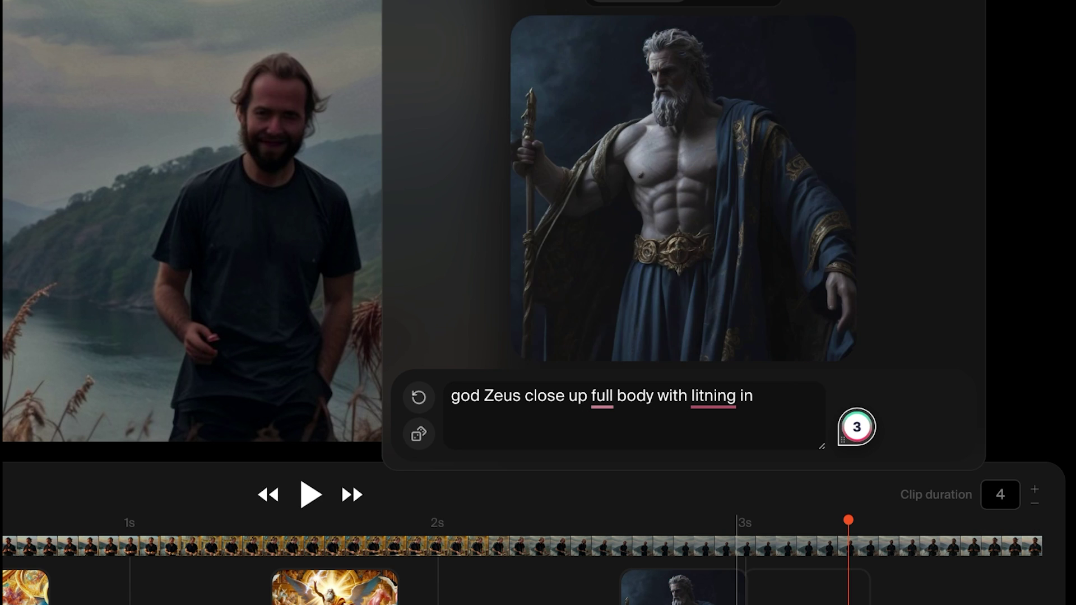
key(ctrl+BackSpace)
key(ctrl+BackSpace)
key(ctrl+BackSpace)
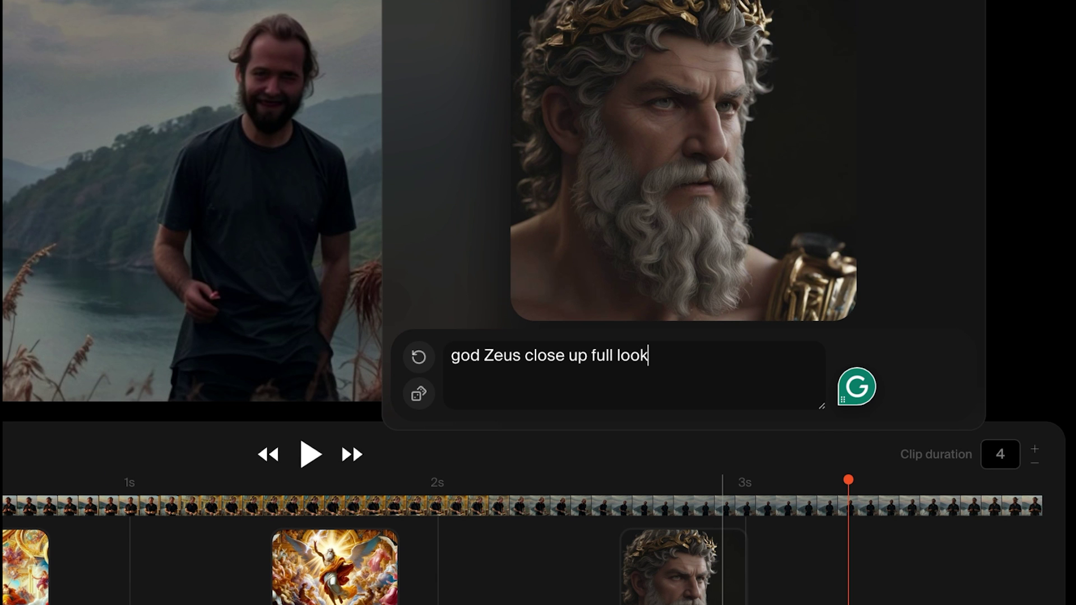
text(look into the cam)
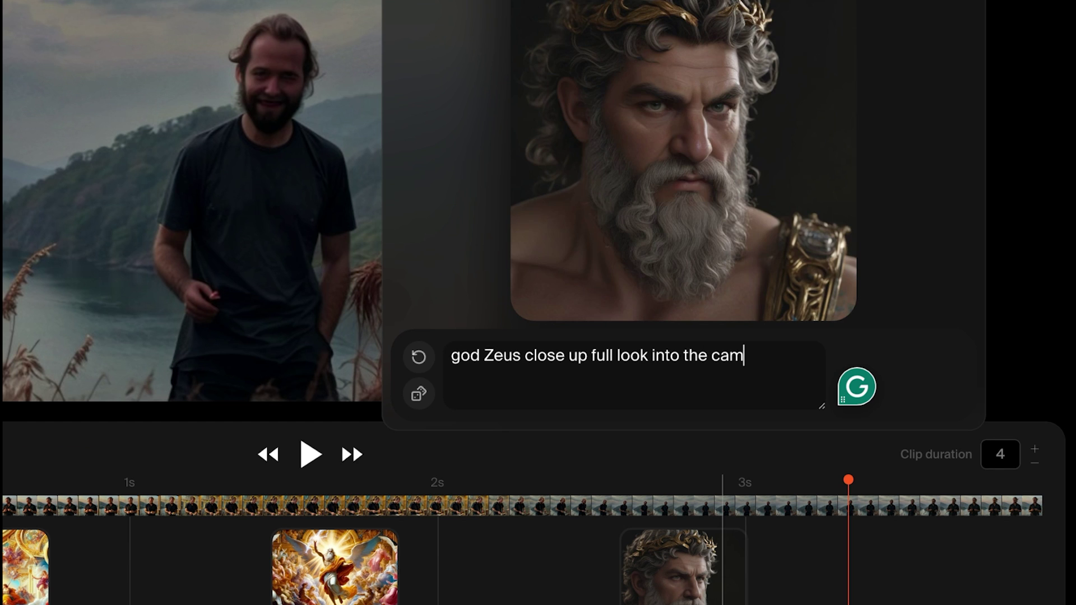
text(era on)
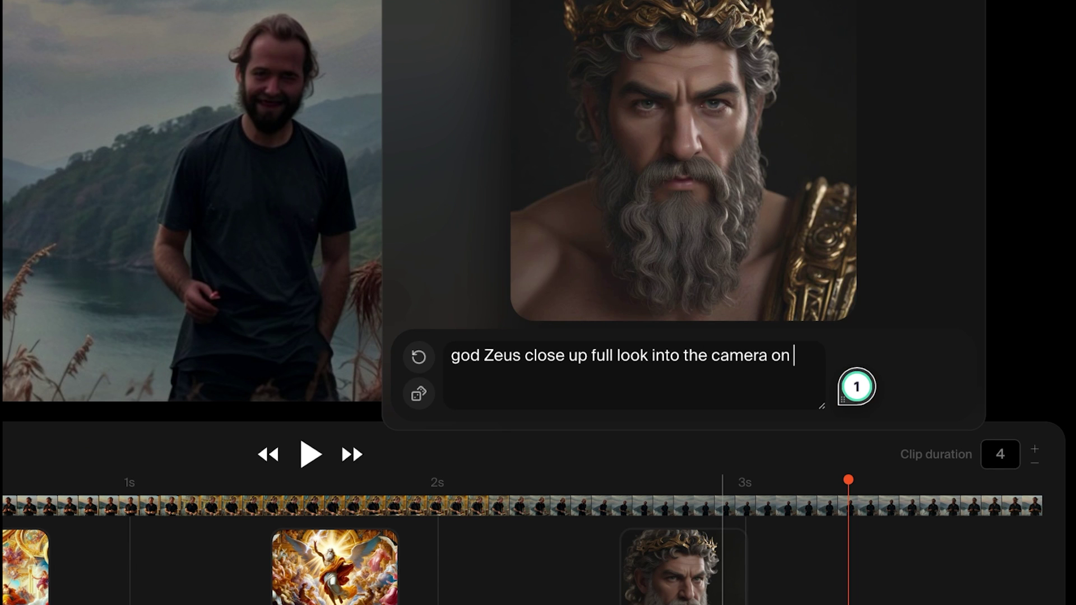
text( a sunny)
key(BackSpace)
text(unny day)
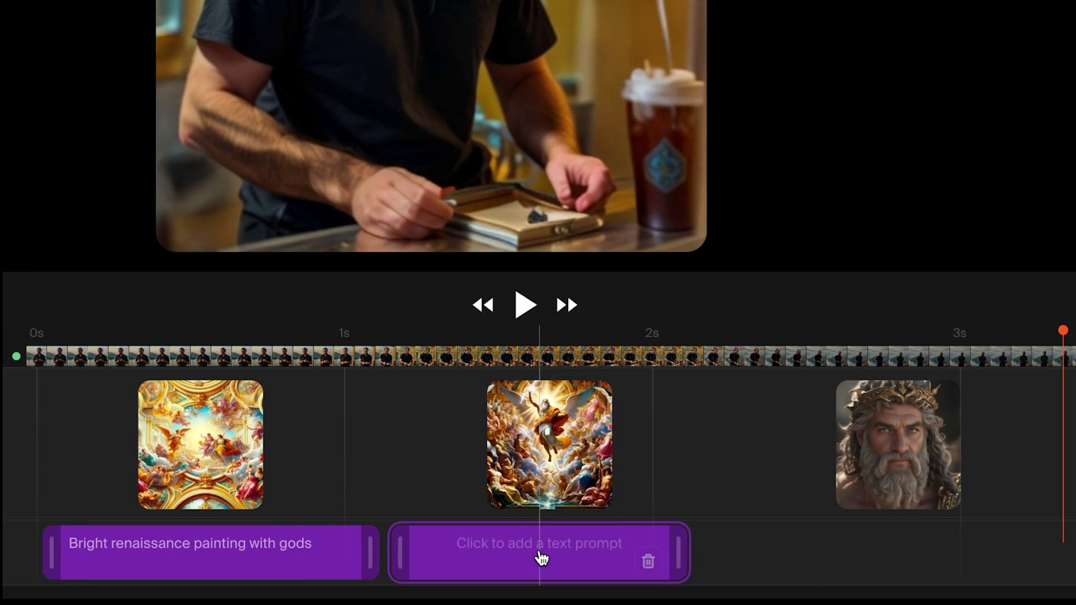
- Add text prompts "Renaissance painting of Zeus" and "Zeus Closeup of face looking into the camera", stretching the latter to the end of the timeline
click(667, 556)
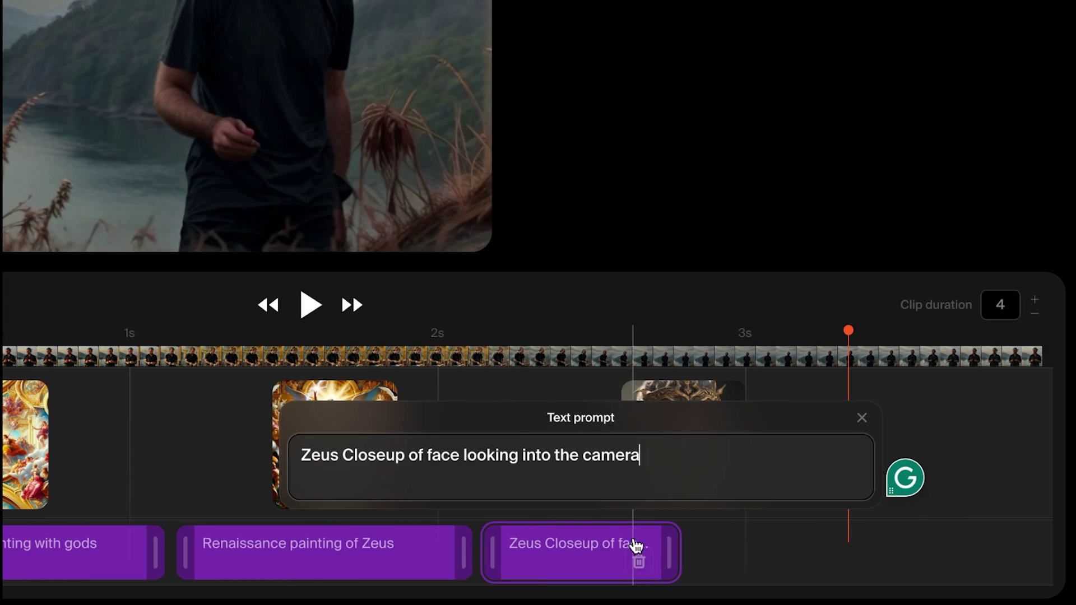
drag(649, 552, 1039, 551)
key(Escape)
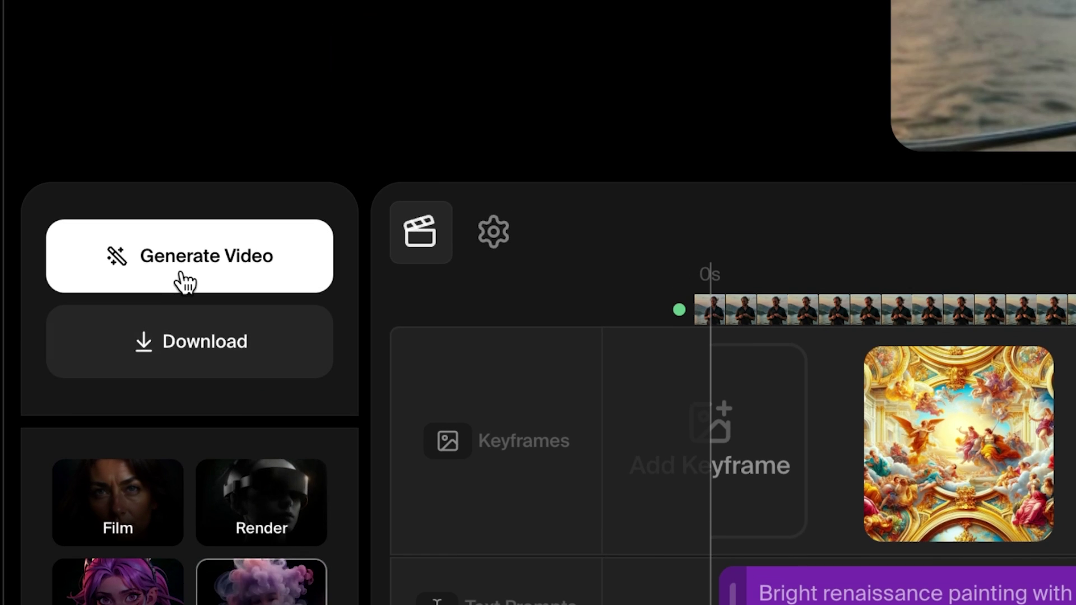
- Generate the video in the Experimental style and watch its playback
click(48, 245)
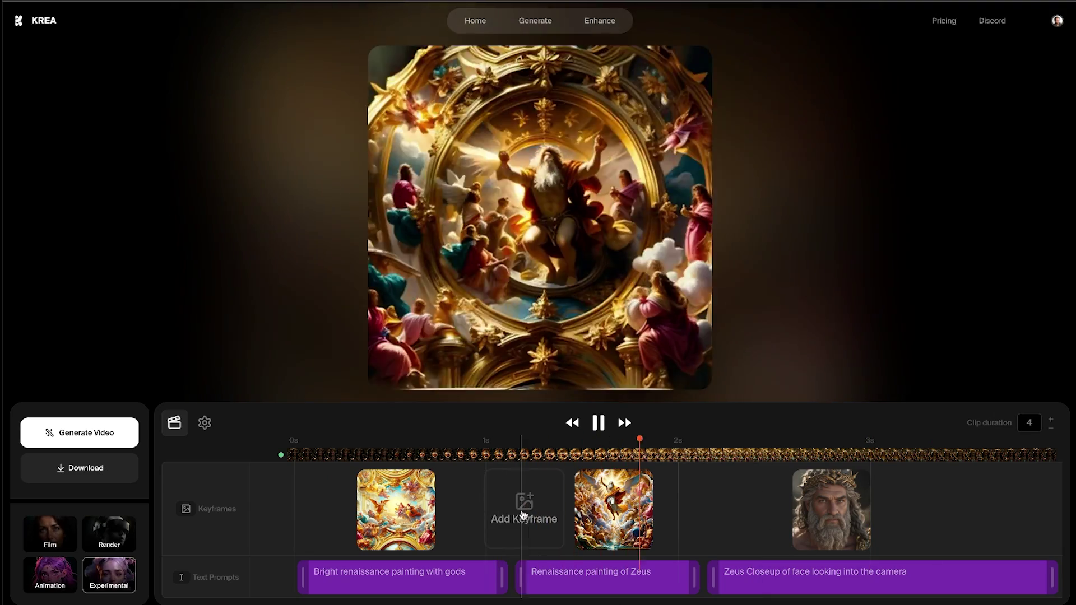
mouse_move(597, 529)
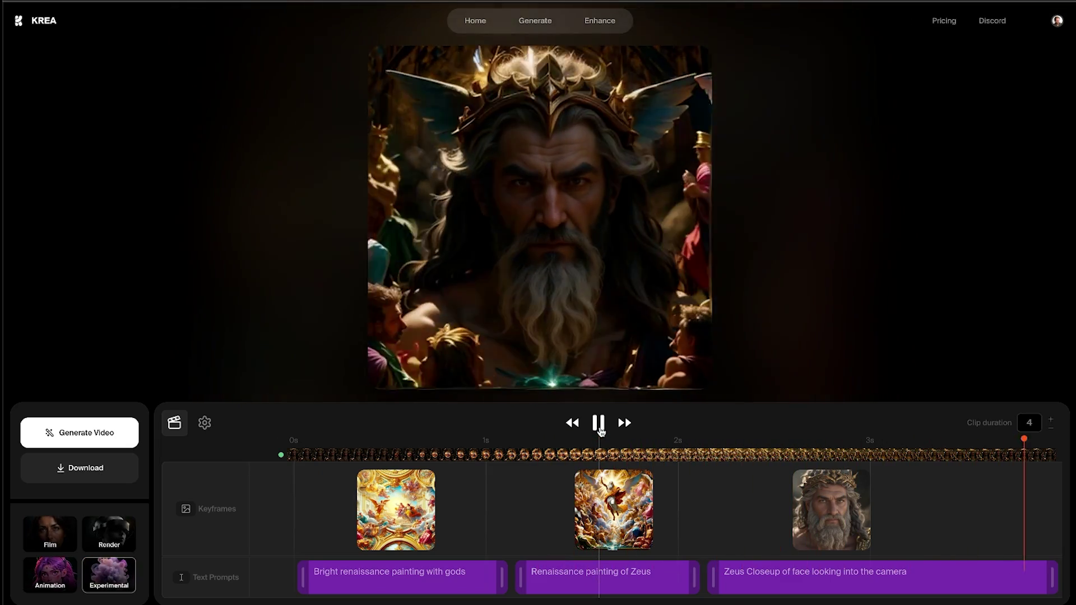
click(598, 425)
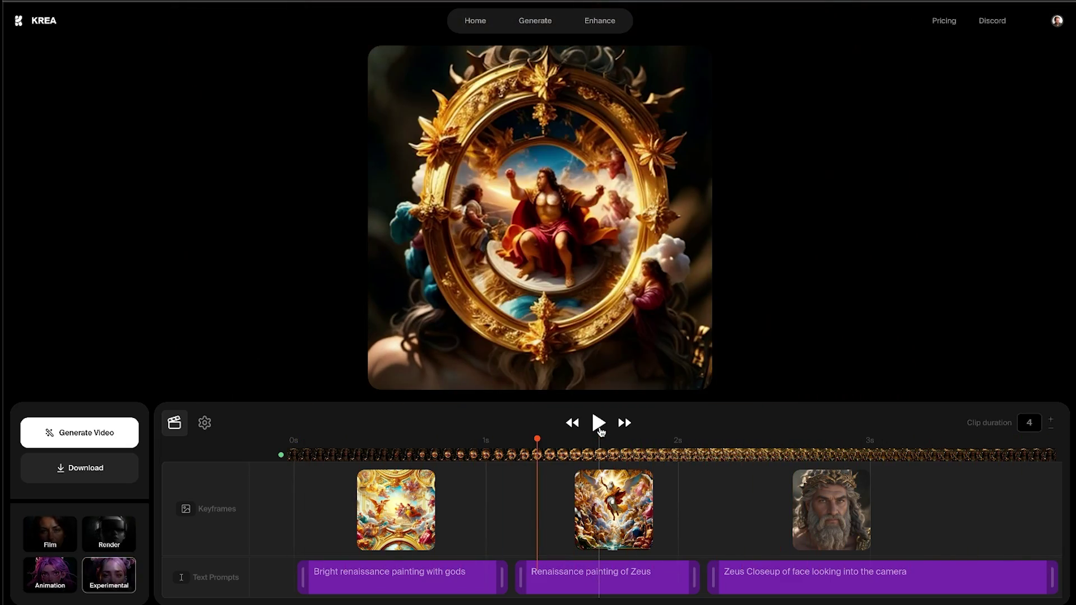
key(space)
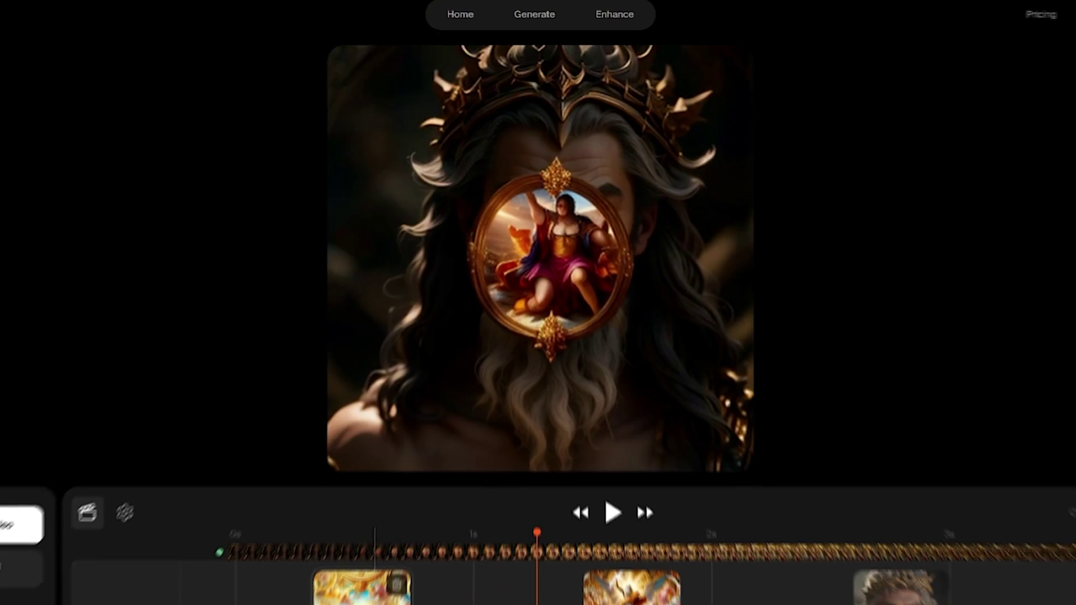
- Delete the three renaissance and Zeus keyframes with their text prompts, and add an empty keyframe near the start of the timeline
click(395, 549)
mouse_move(495, 557)
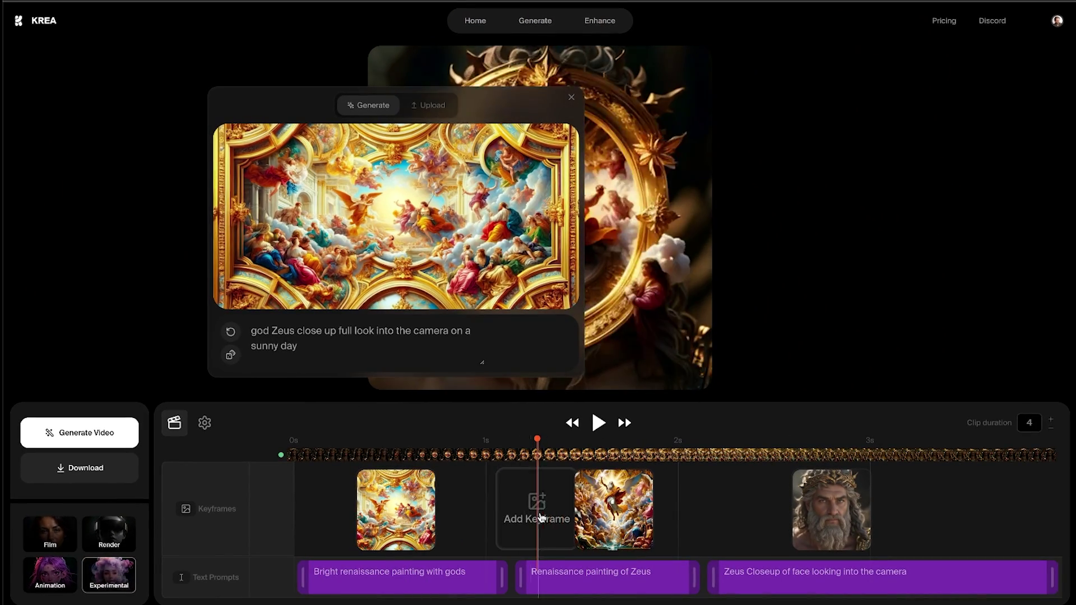
click(425, 482)
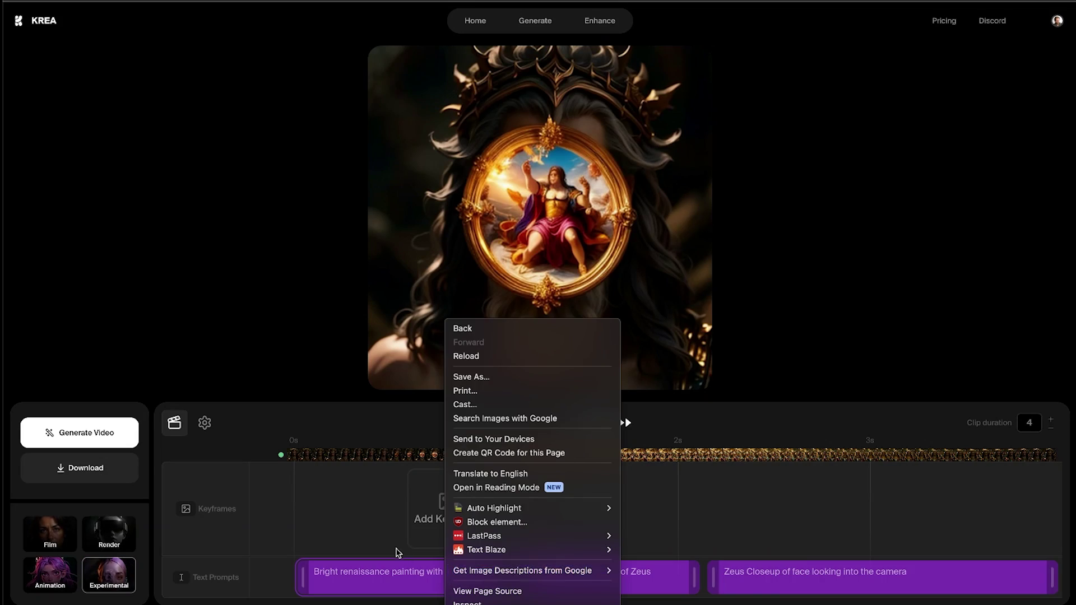
click(397, 553)
click(480, 583)
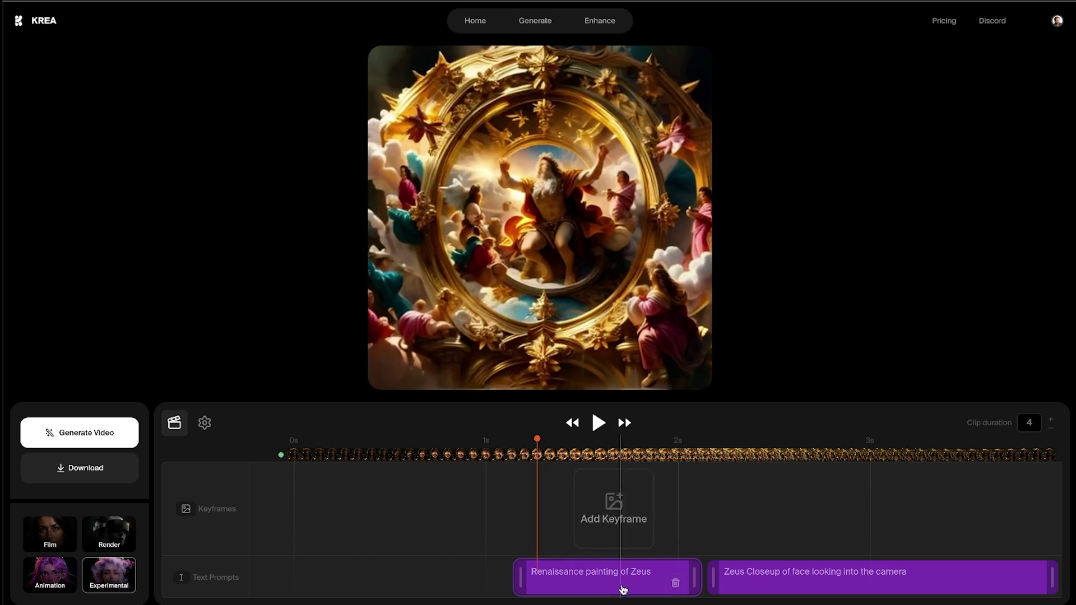
click(675, 582)
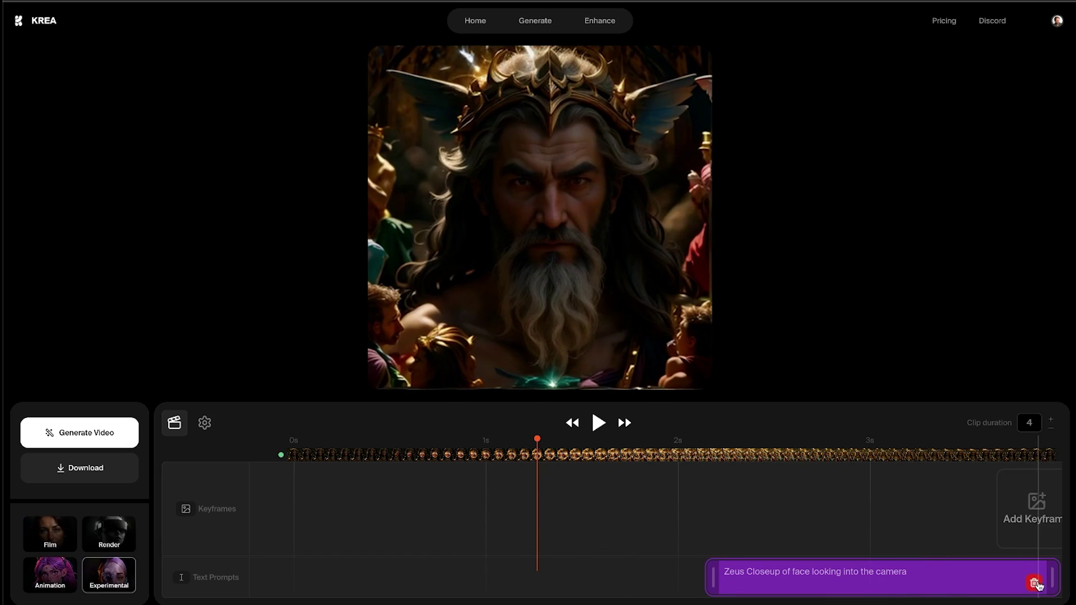
click(1035, 583)
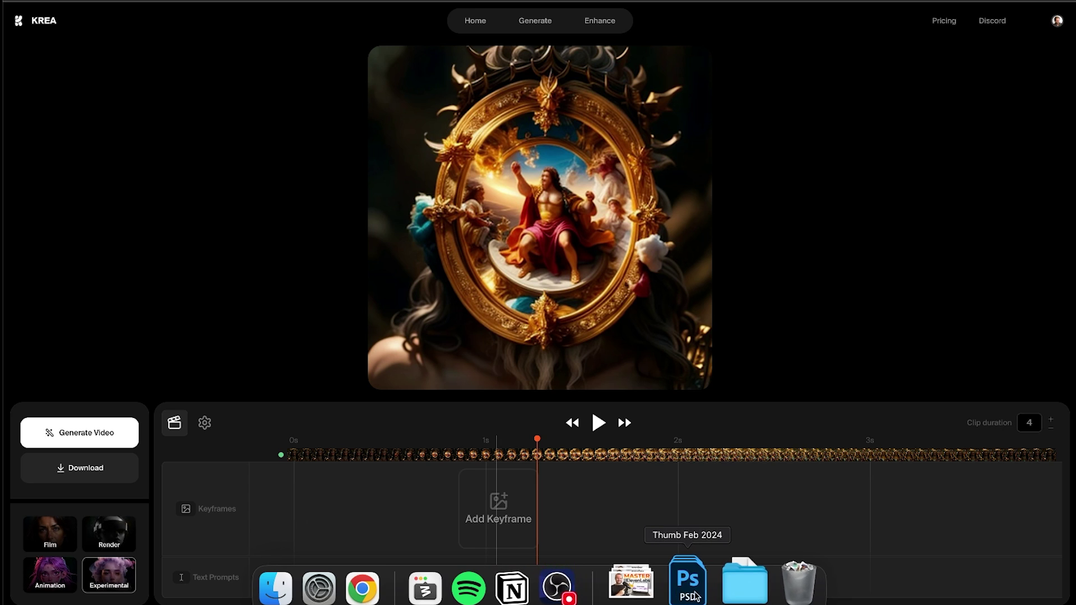
click(387, 513)
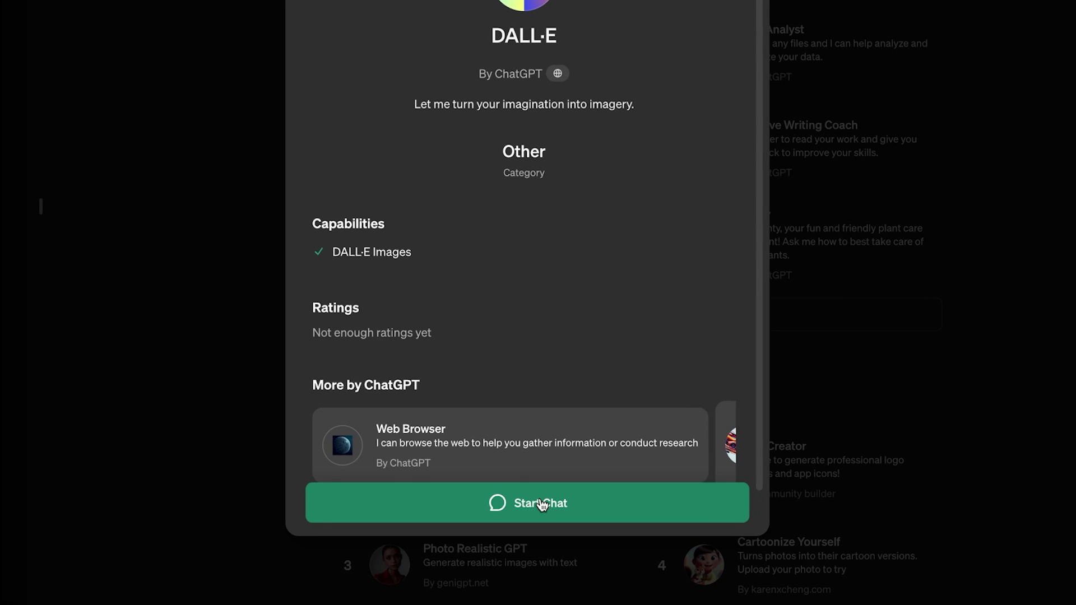
- Switch to DALL·E in ChatGPT and regenerate the "AI ANDY" abstract hyper realism images with "Texe" corrected to "Text", returning to the first version
click(541, 505)
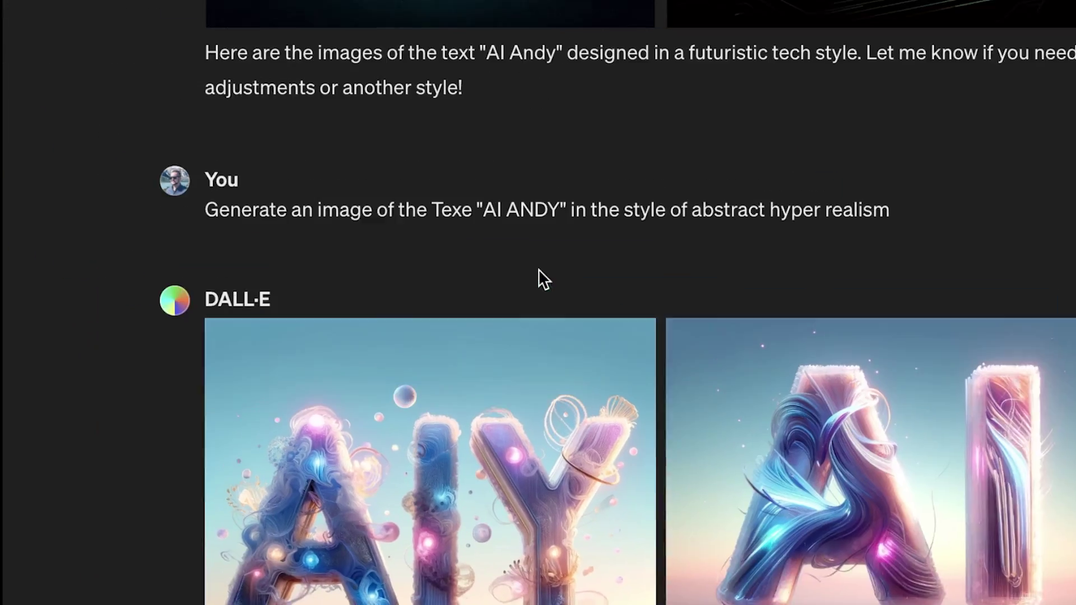
mouse_move(384, 231)
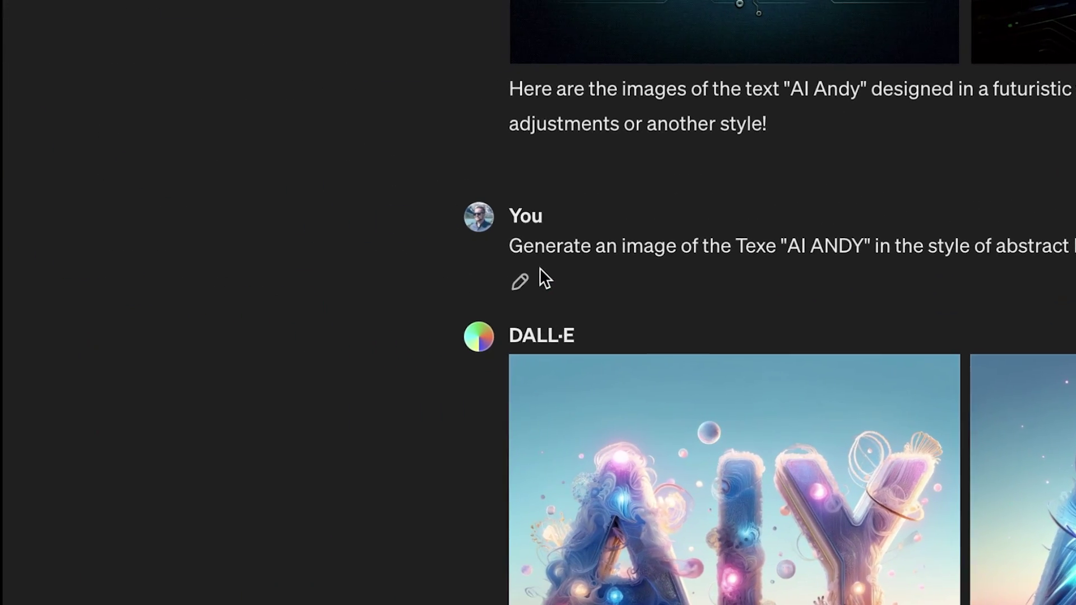
click(539, 278)
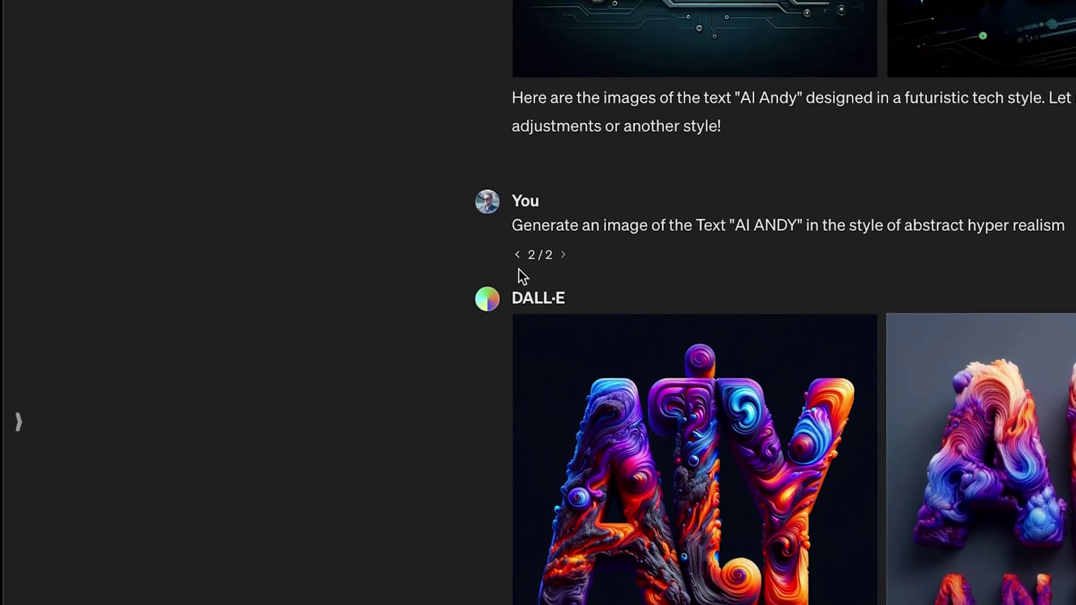
click(517, 255)
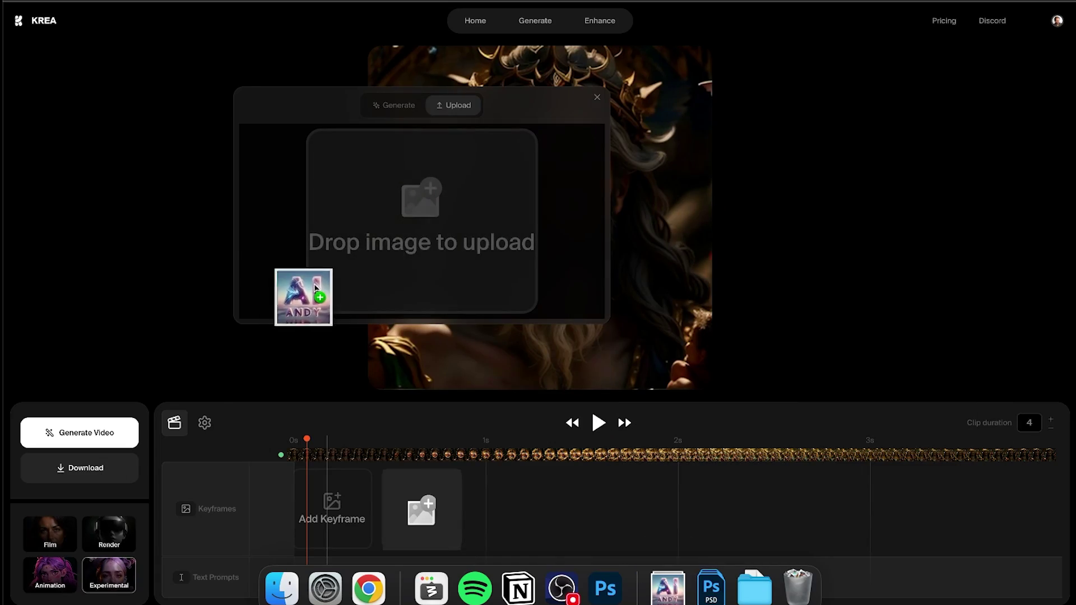
- Upload the AI ANDY image as the Krea keyframe and ask DALL·E for a Bolivian salt flats background with a matching gradient tone
drag(424, 233, 423, 234)
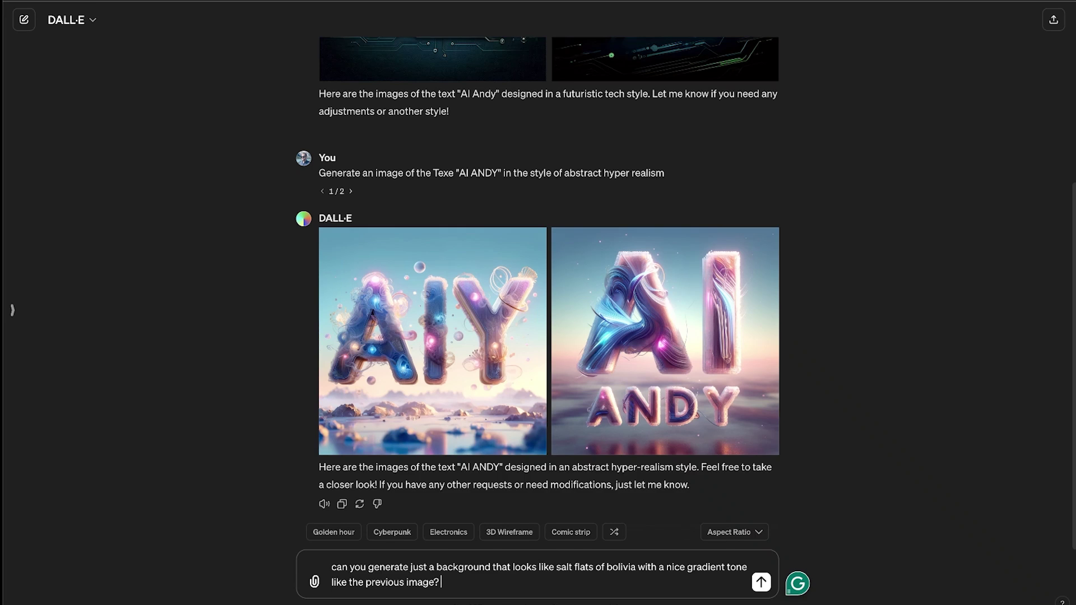
key(Return)
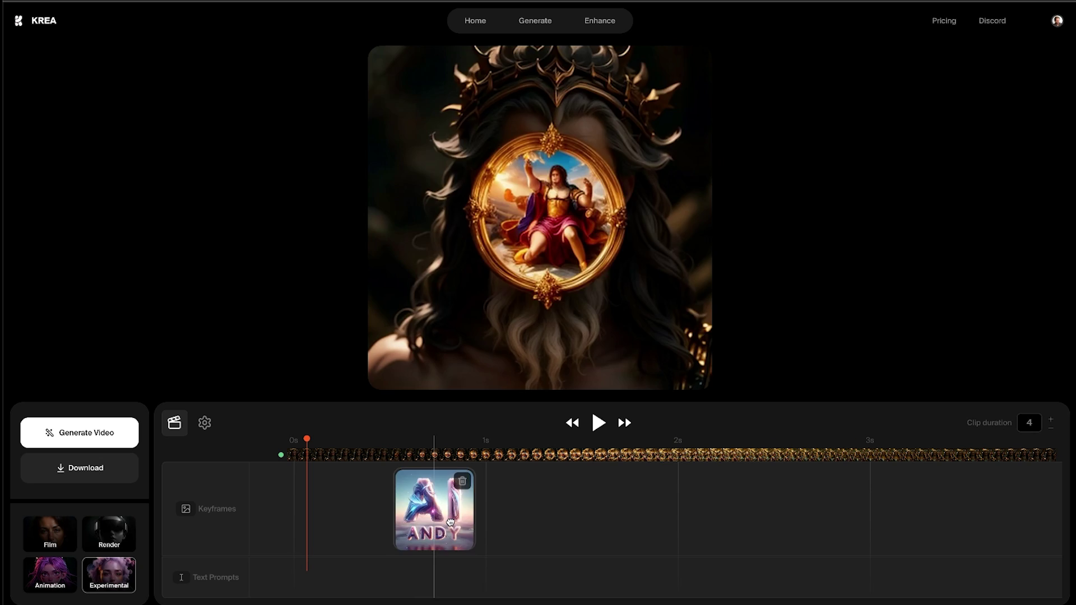
- Move the AI ANDY keyframe to mid-timeline and upload the two salt flats images as keyframes at the start and near 3 s
drag(431, 524, 647, 524)
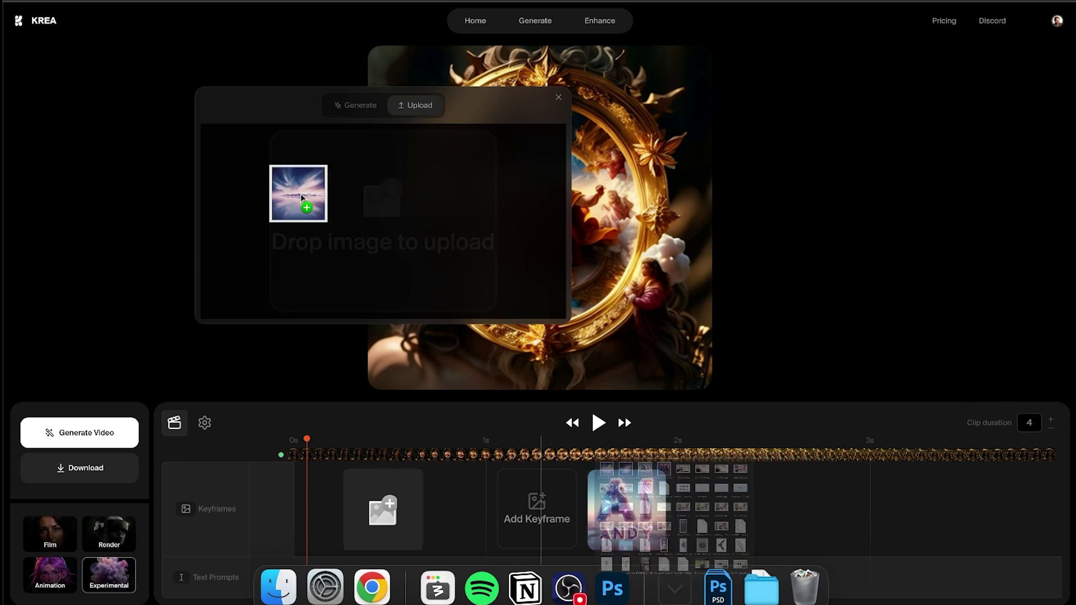
drag(300, 194, 283, 300)
drag(289, 297, 290, 297)
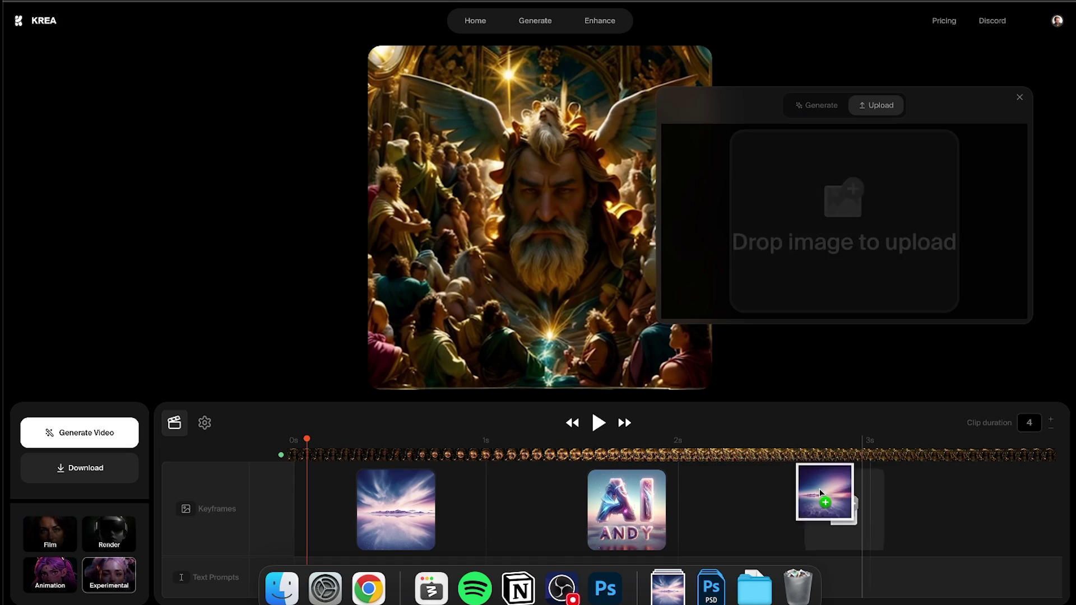
drag(834, 520, 838, 521)
drag(397, 523, 334, 523)
drag(614, 530, 576, 527)
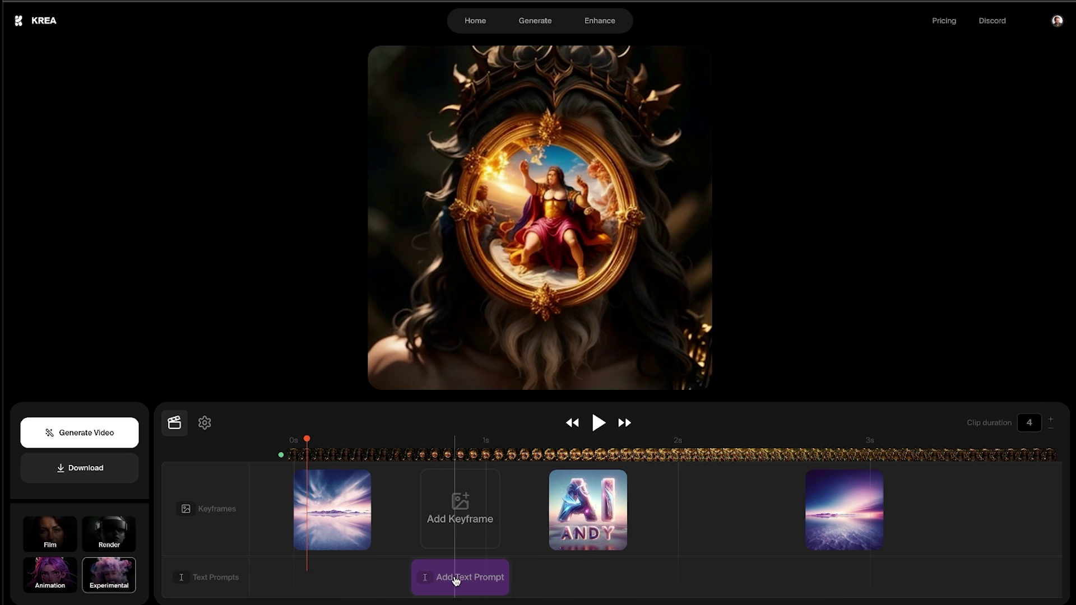
- Add the text prompt "Text of AI ANDY" across the middle and salt flats of Bolivia prompts for the first and last keyframes
click(456, 578)
drag(518, 577, 781, 584)
text(Text of AI ANDY)
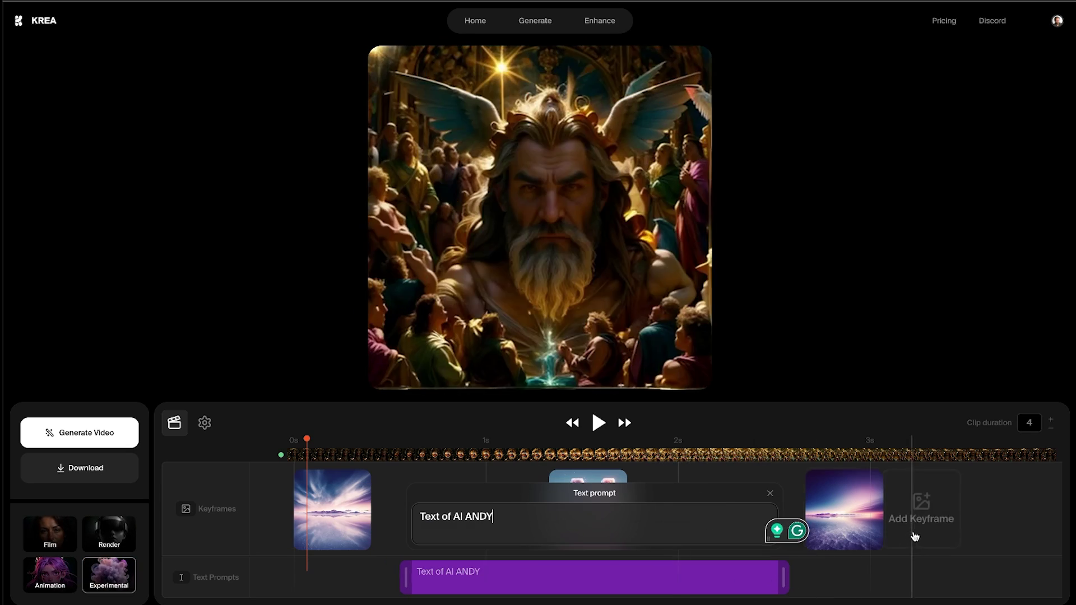
click(913, 577)
drag(976, 581, 1055, 578)
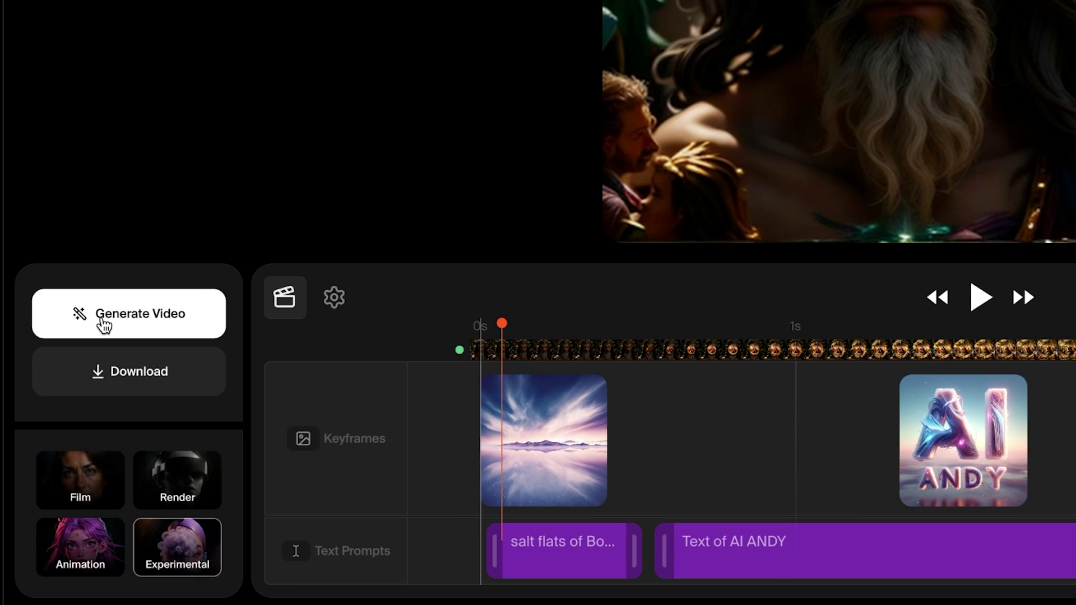
- Generate the salt flats and AI ANDY video in the Experimental style, and play it back
click(74, 364)
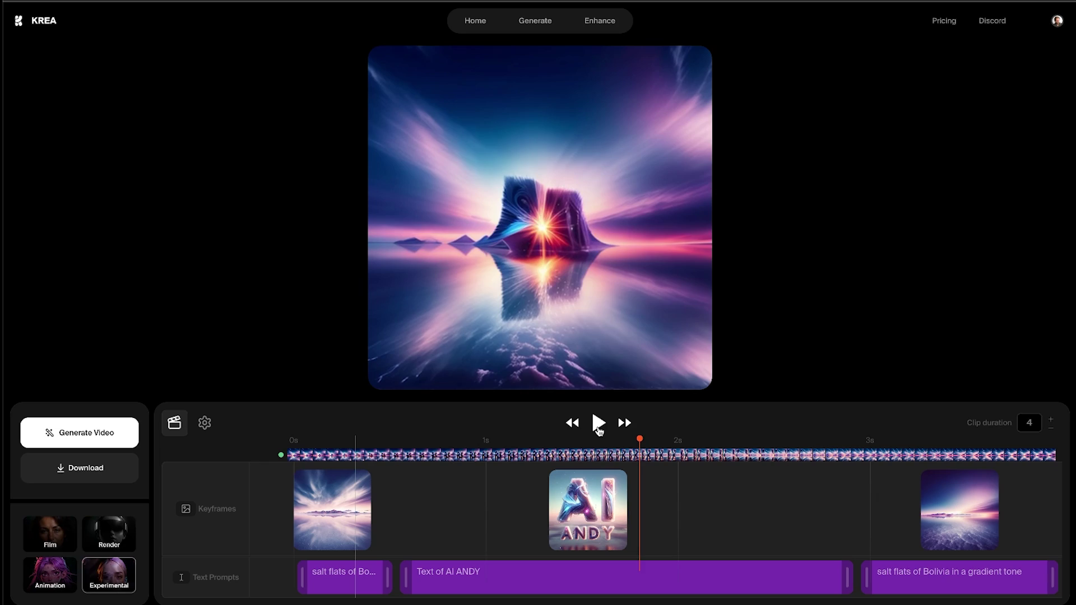
click(598, 424)
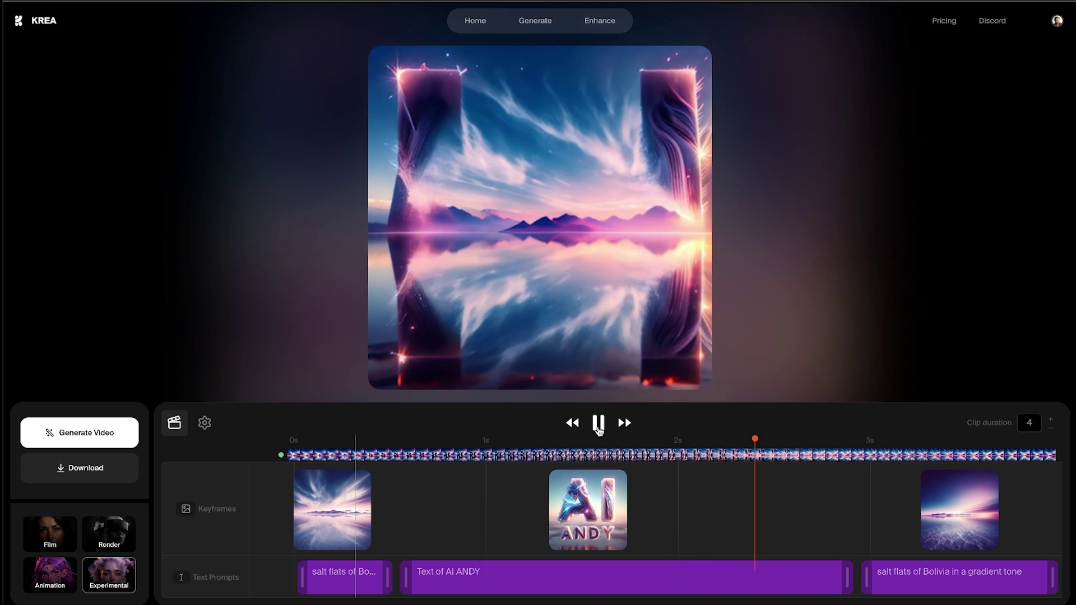
click(599, 425)
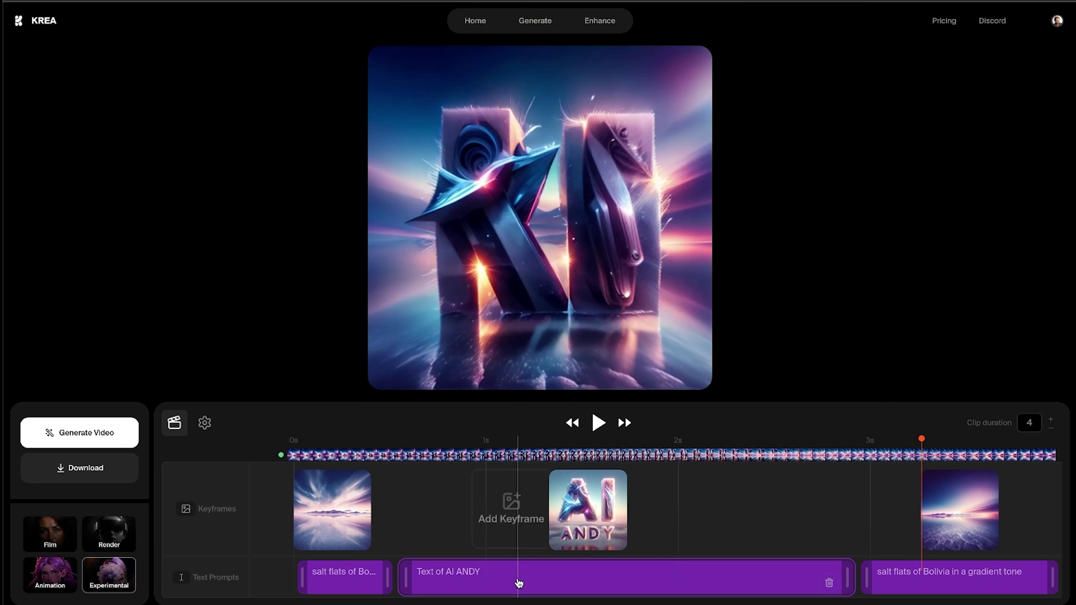
- Clear the "Text of AI ANDY" prompt and upload "aiandy blank.jpg" as the middle keyframe in place of the AI ANDY image
click(517, 579)
key(Escape)
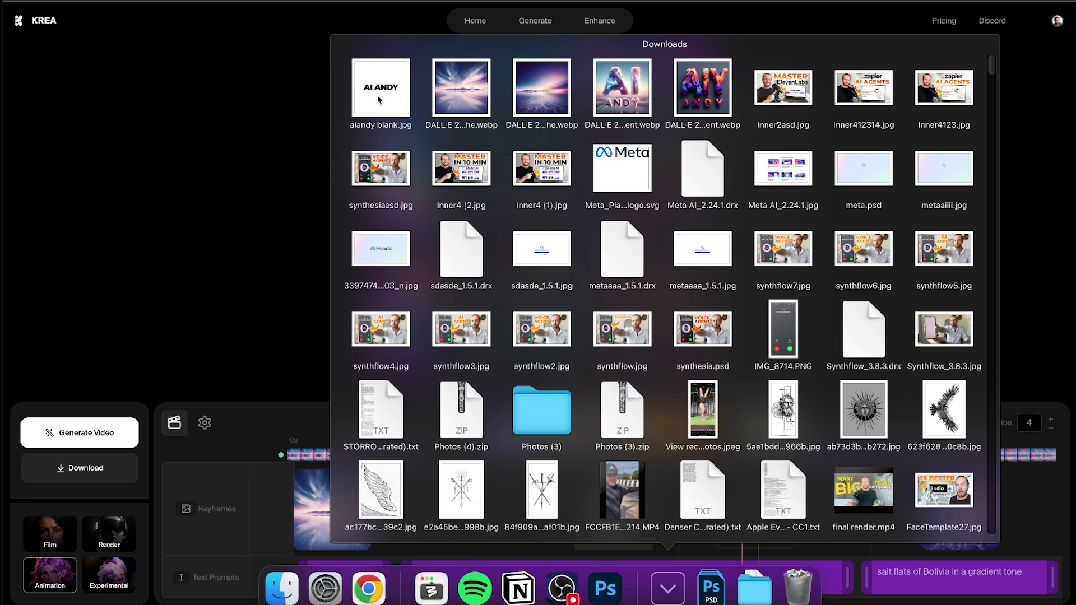
drag(372, 88, 625, 268)
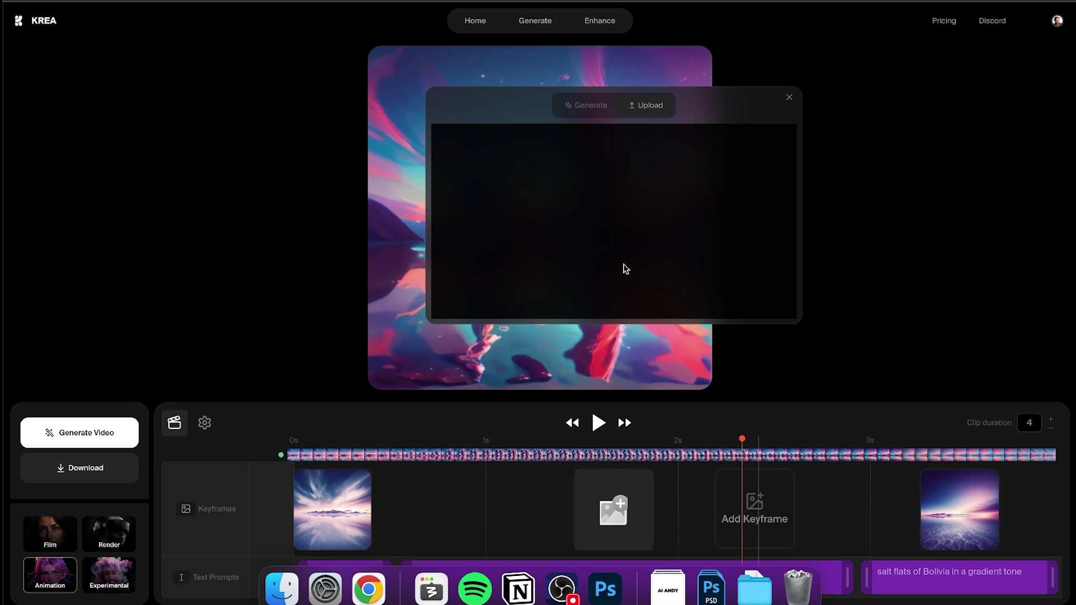
click(955, 534)
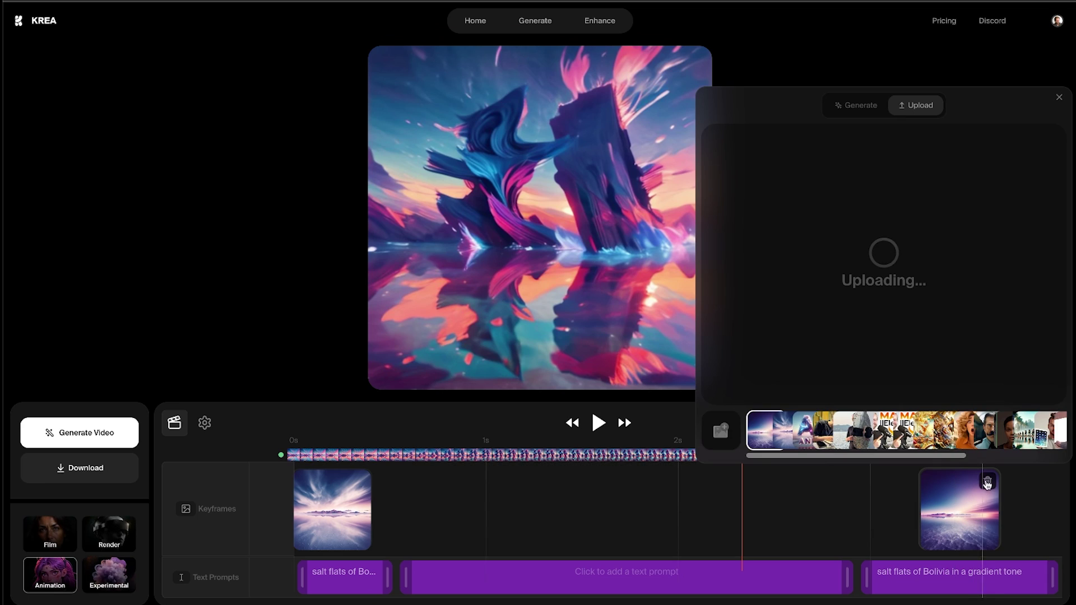
- Delete the last salt flats keyframe and its prompt, place the blank AI ANDY keyframe near 2 s, and generate in the Render style
click(987, 483)
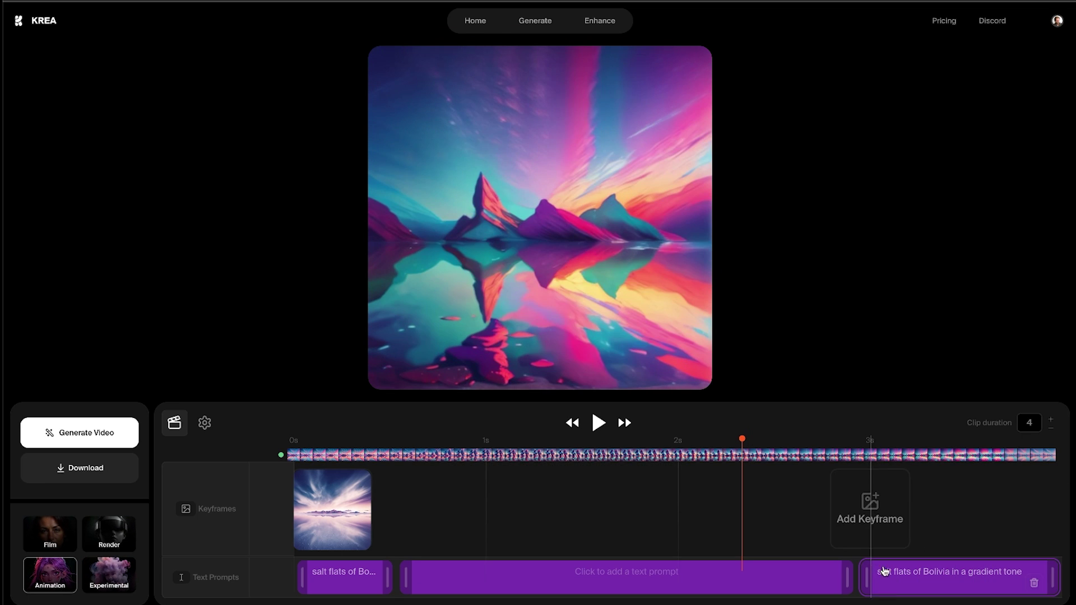
click(690, 509)
key(Escape)
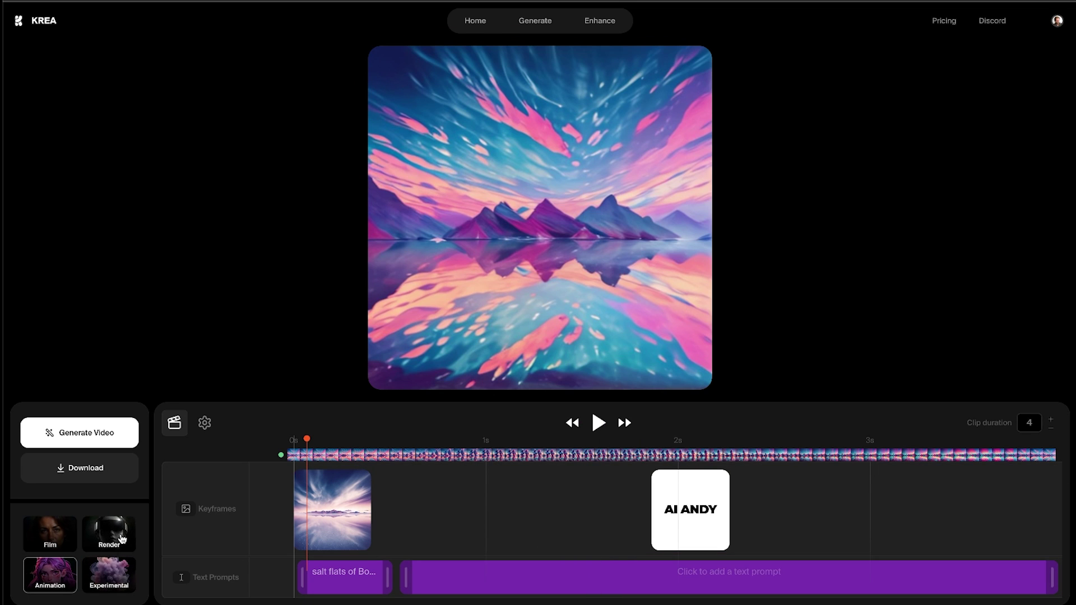
click(86, 439)
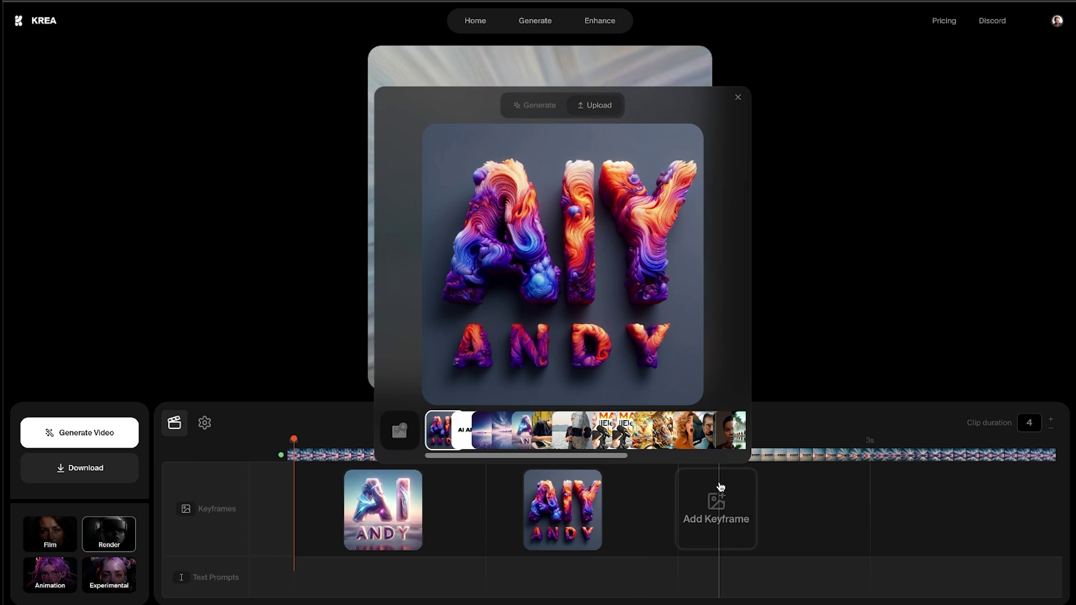
- Add the colourful and the white AI ANDY images as two more keyframes at about 2.5 s and 3.3 s
click(768, 518)
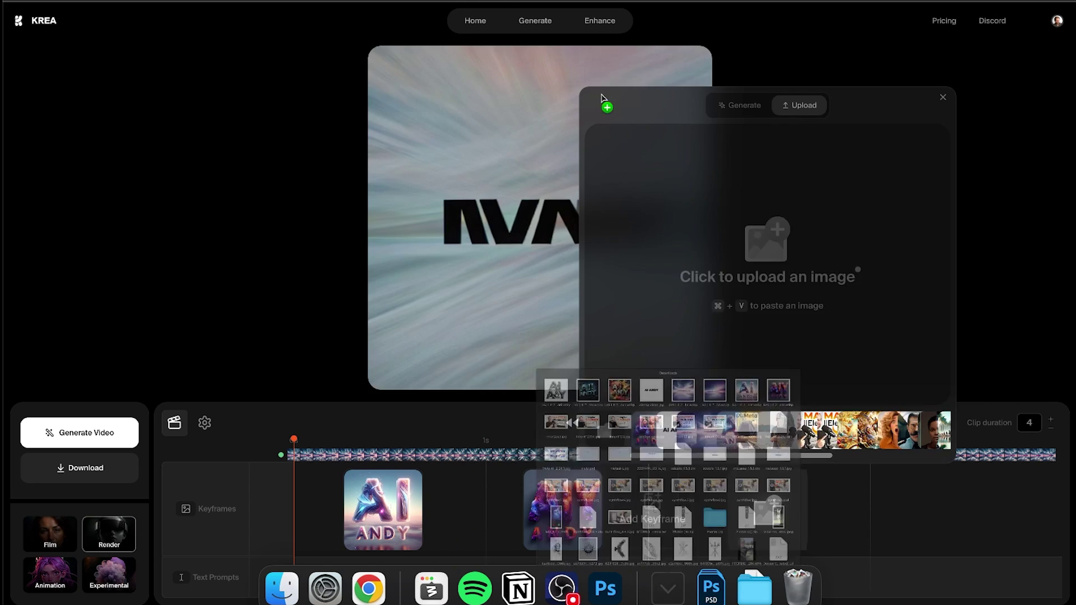
drag(560, 387, 804, 261)
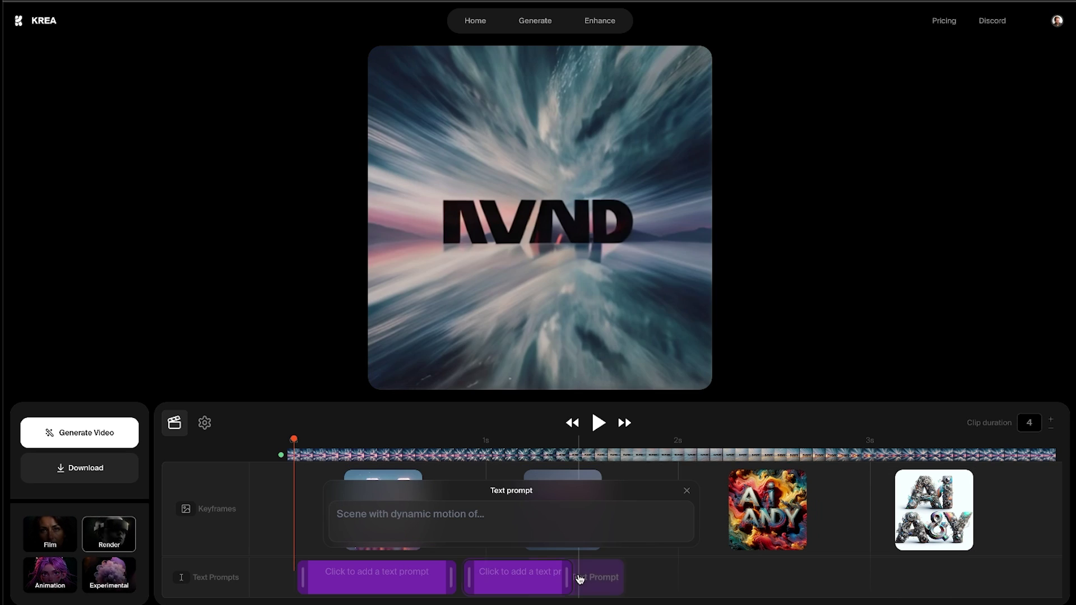
- Fill the timeline with empty text prompts under the four keyframes, and generate and play the video in the Experimental style
click(671, 578)
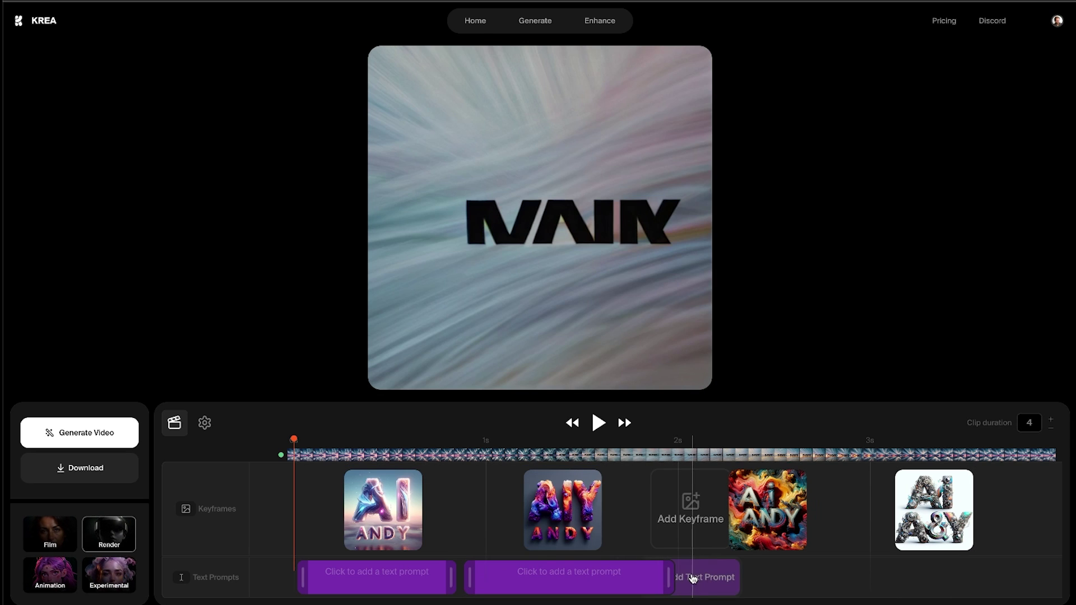
click(733, 579)
click(897, 577)
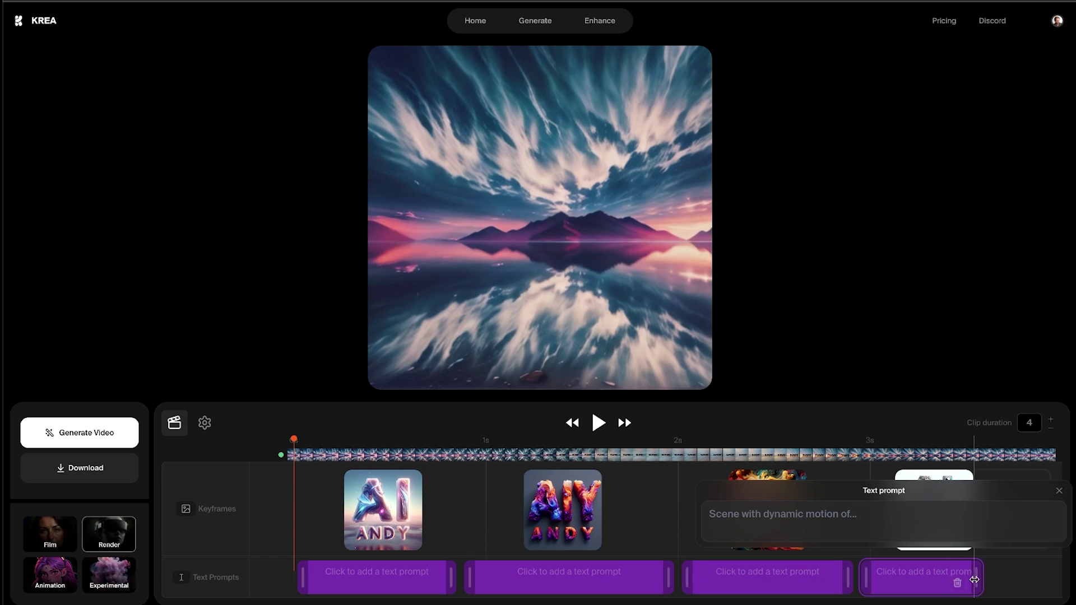
drag(1047, 581, 1057, 580)
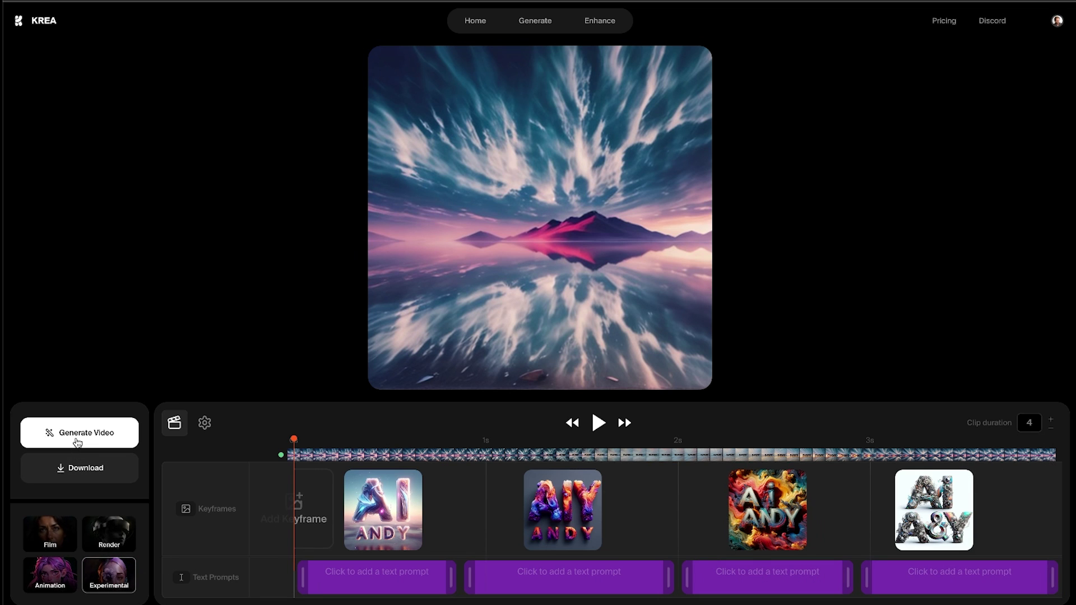
click(598, 424)
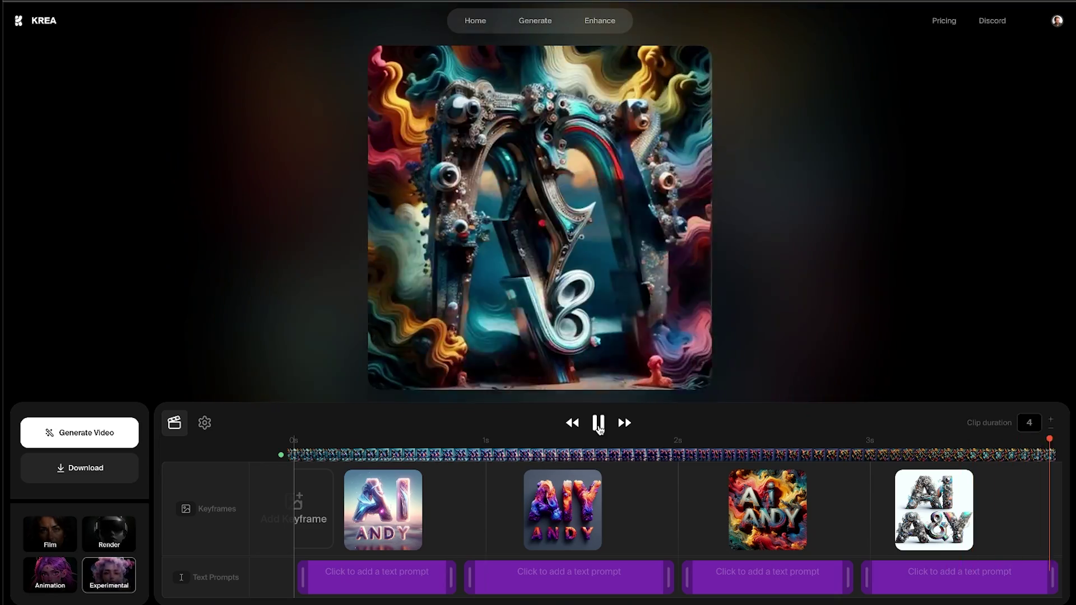